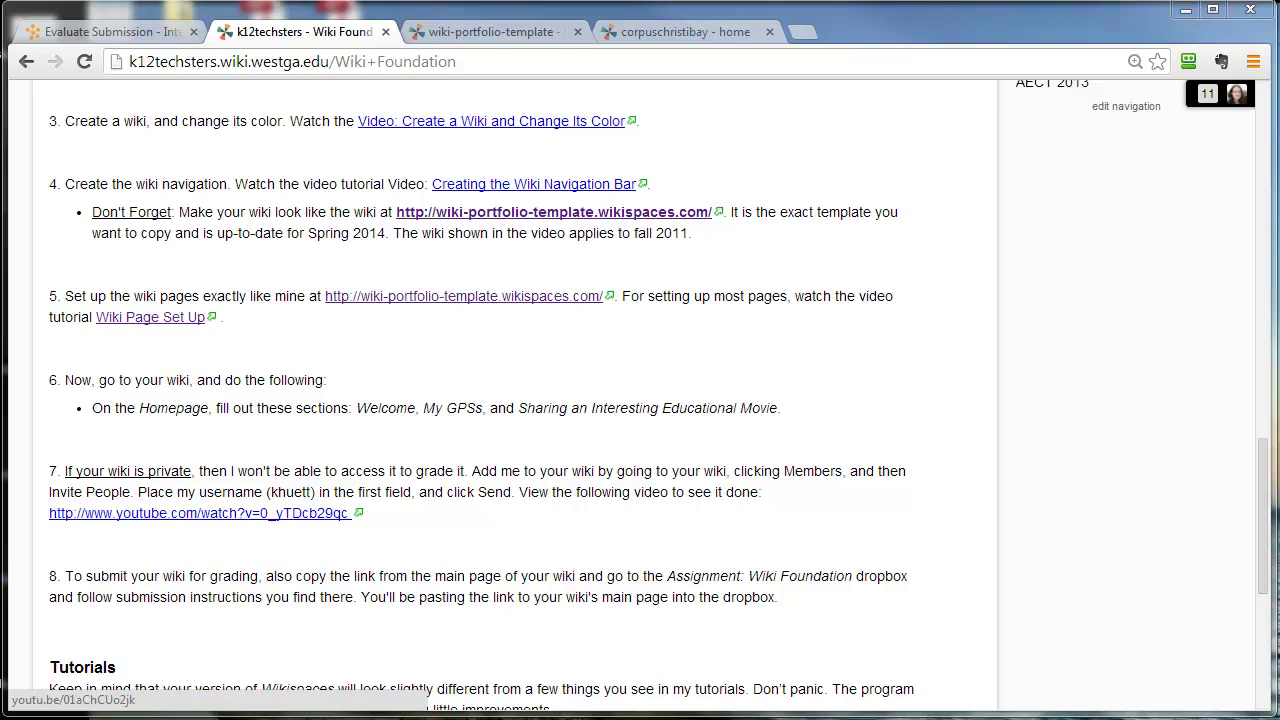
Open the Home page of the wiki-portfolio-template wiki.
left_click(452, 32)
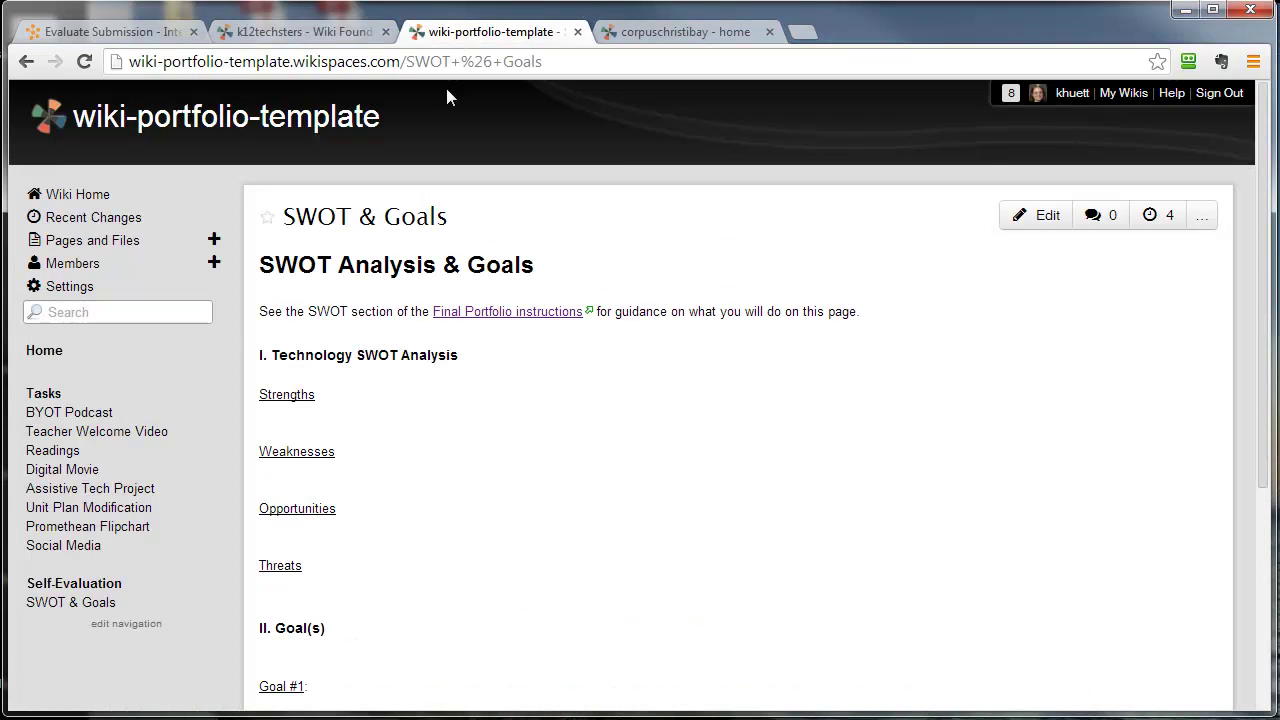
left_click(44, 351)
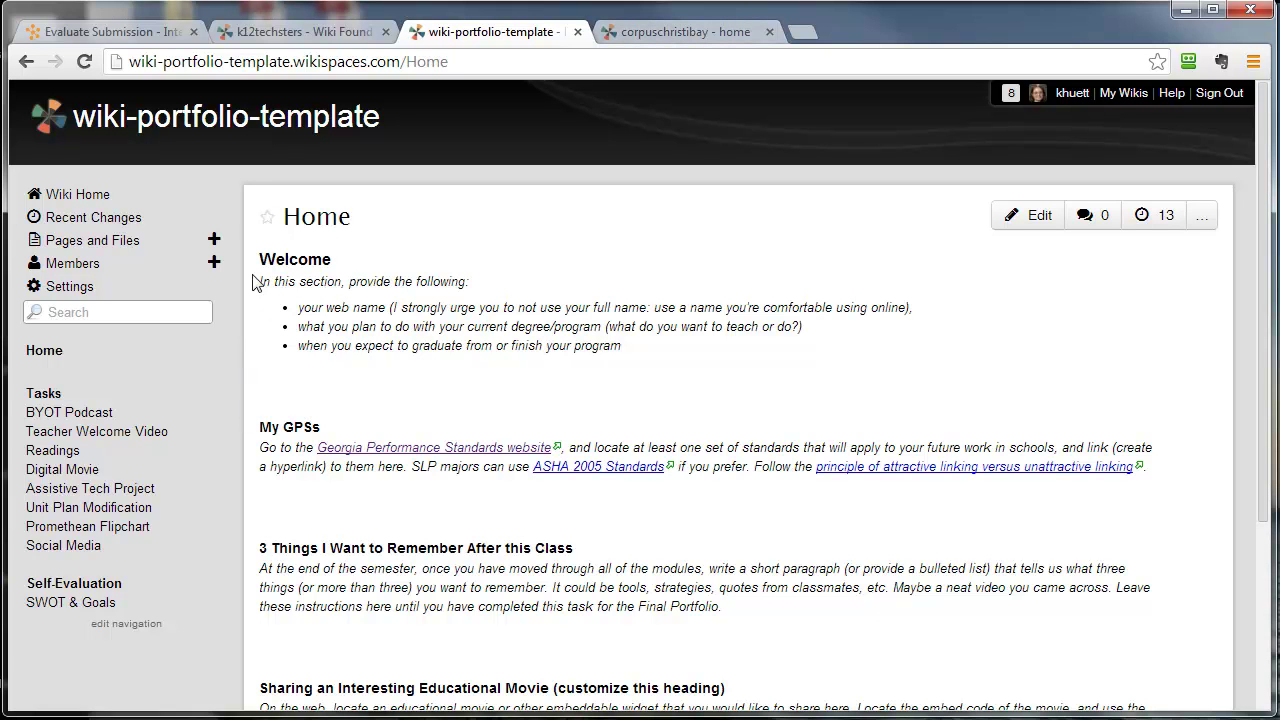
Select the template Home page text from Welcome down to the end of the page.
left_click_drag(261, 259, 507, 497)
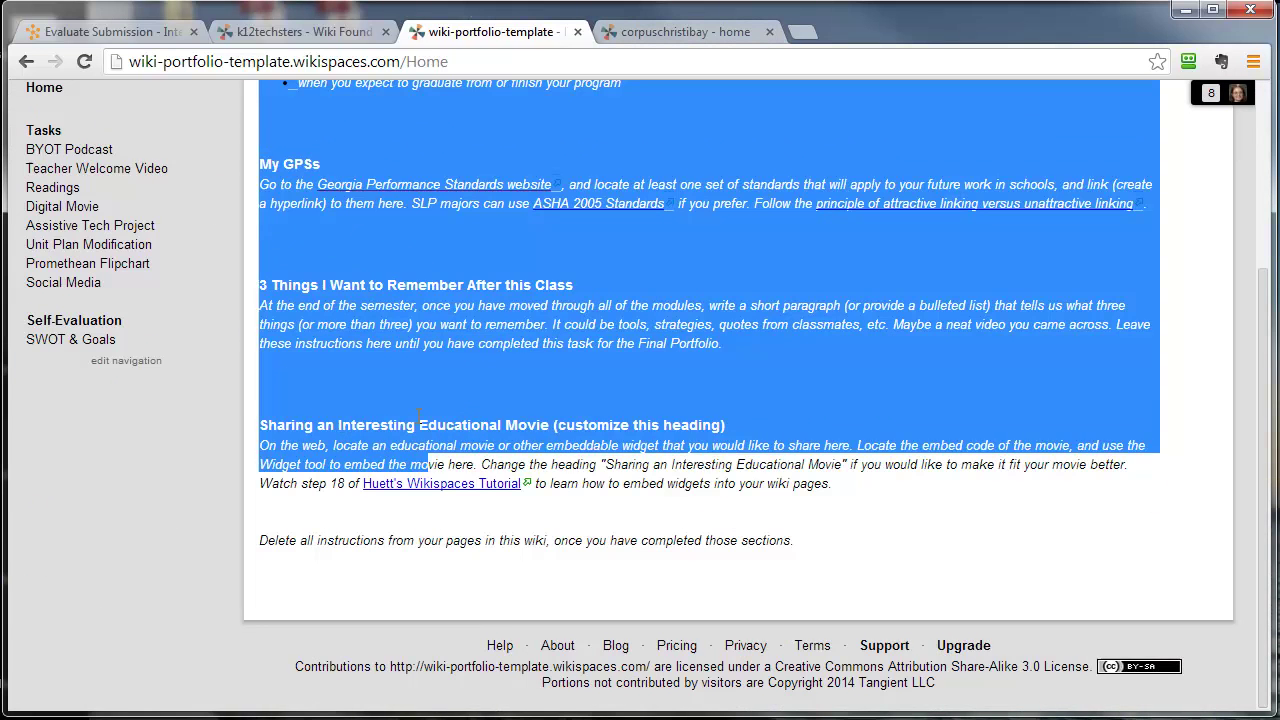
left_click_drag(507, 497, 420, 425)
left_click(417, 372)
scroll(417, 372, "up", 3)
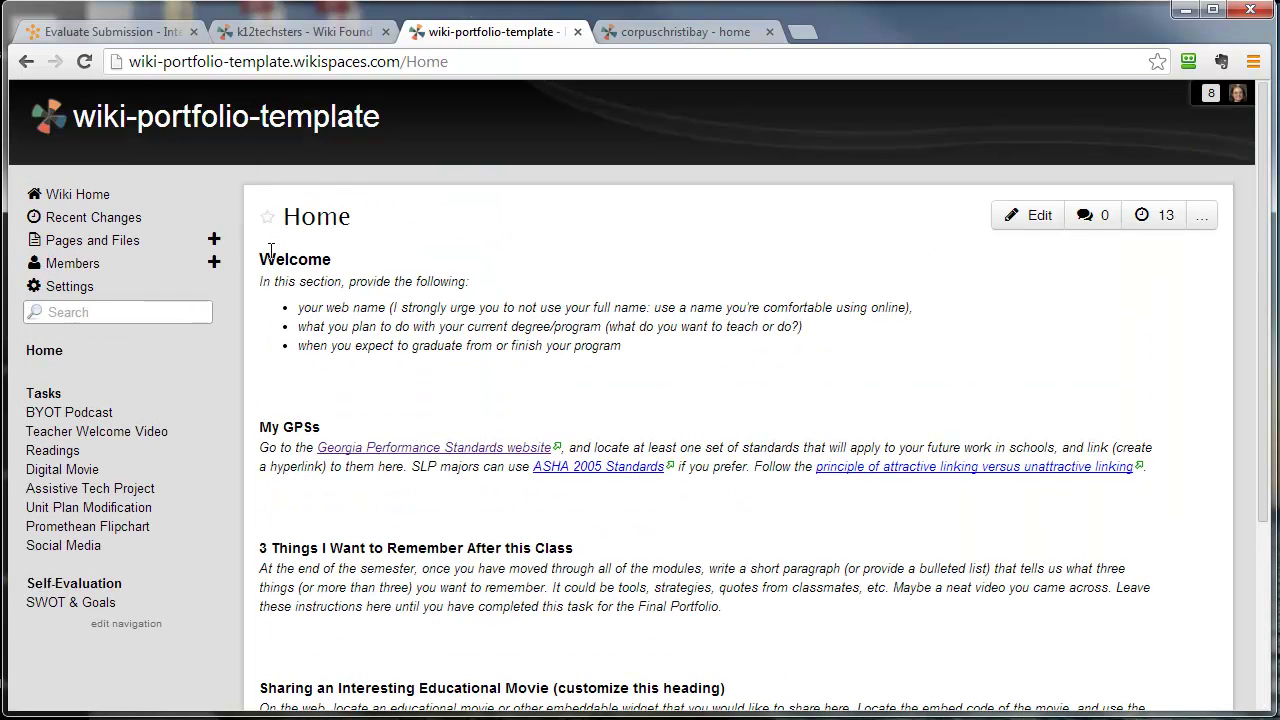
mouse_move(261, 258)
left_mouse_down()
mouse_move(351, 362)
mouse_move(815, 536)
left_mouse_up()
scroll(351, 362, "down", 3)
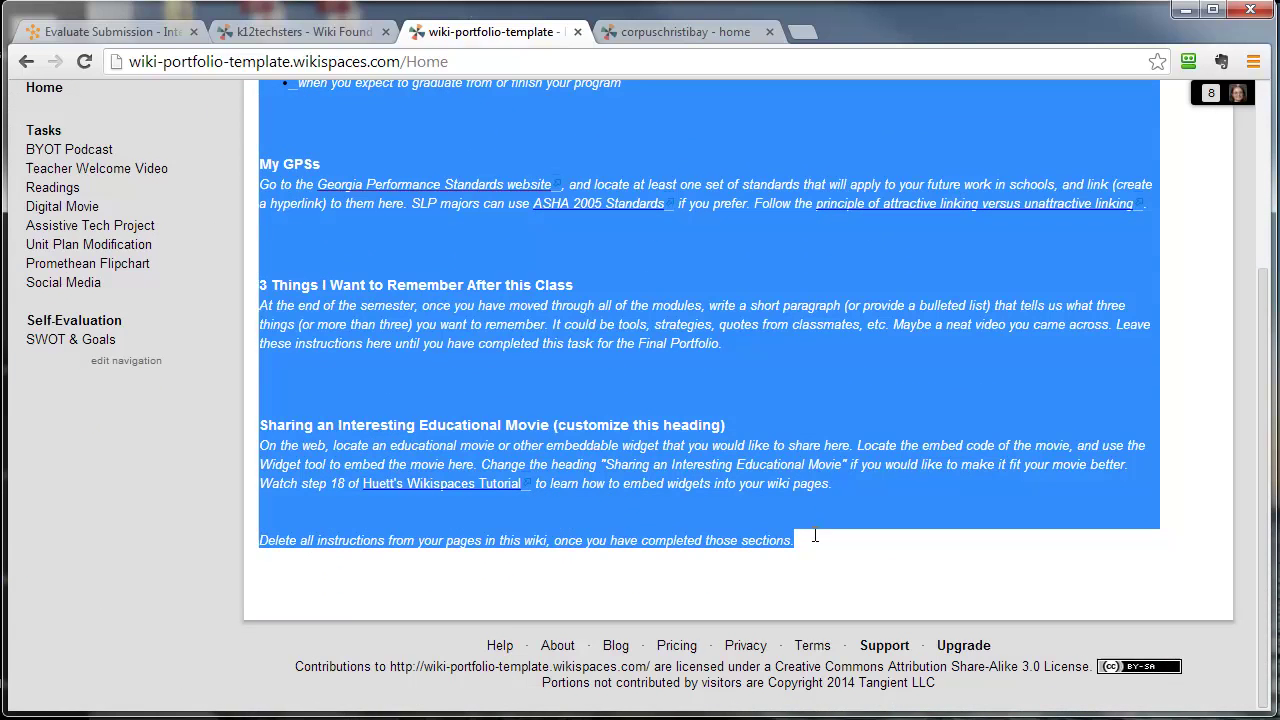
left_click_drag(838, 585, 940, 685)
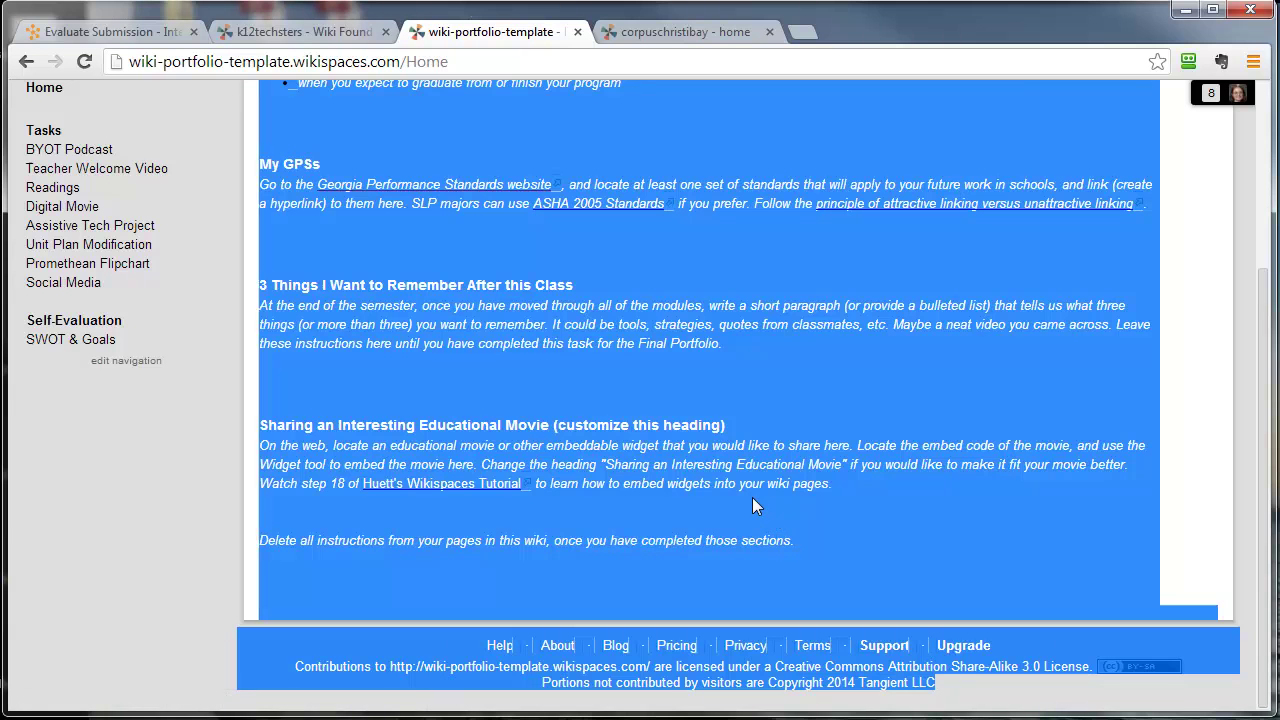
Redo the selection of the Home content from the Welcome heading to the last instruction line.
scroll(741, 511, "up", 3)
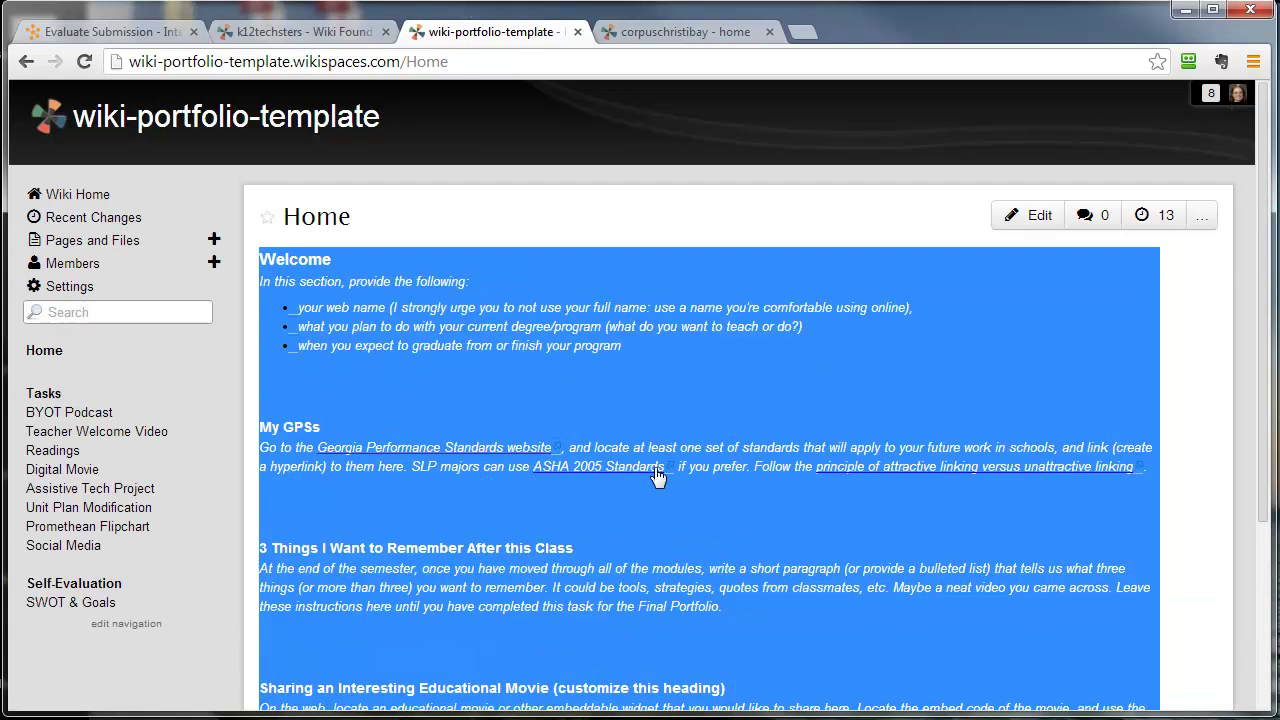
left_click(215, 152)
left_click_drag(262, 214, 377, 228)
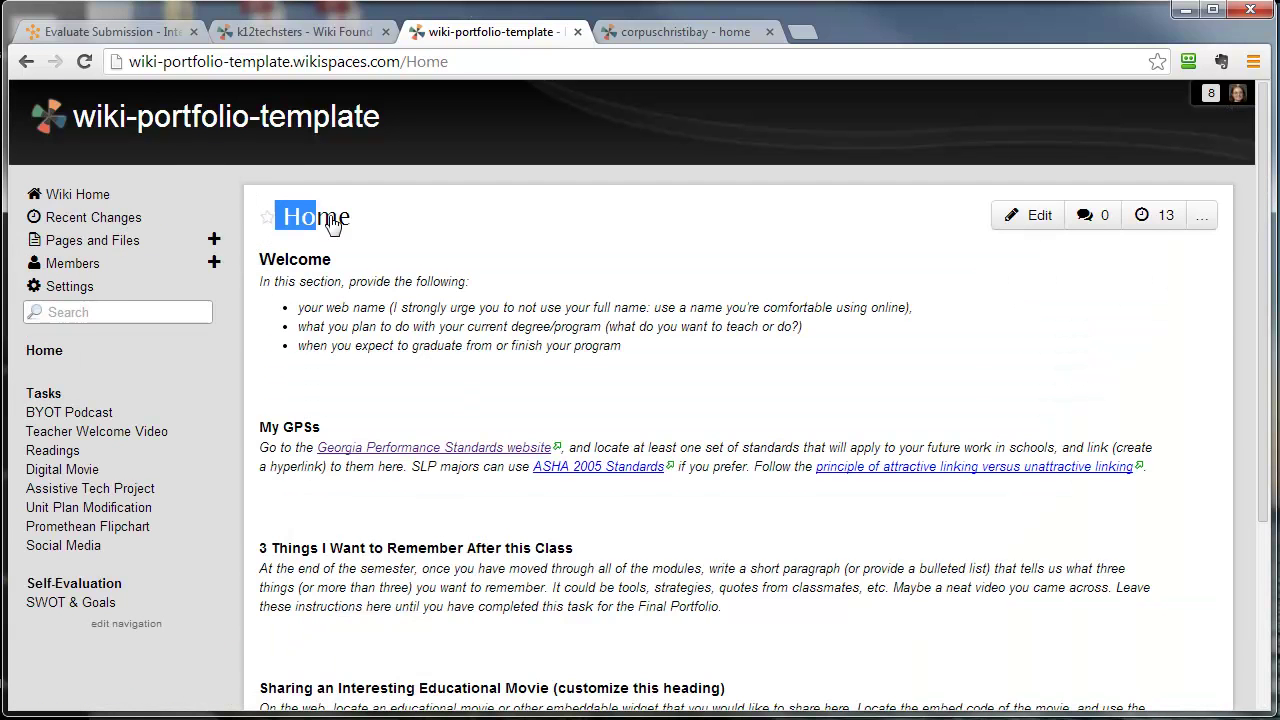
mouse_move(931, 228)
left_mouse_down()
mouse_move(1215, 235)
mouse_move(1219, 249)
mouse_move(1123, 237)
left_mouse_up()
left_click(600, 291)
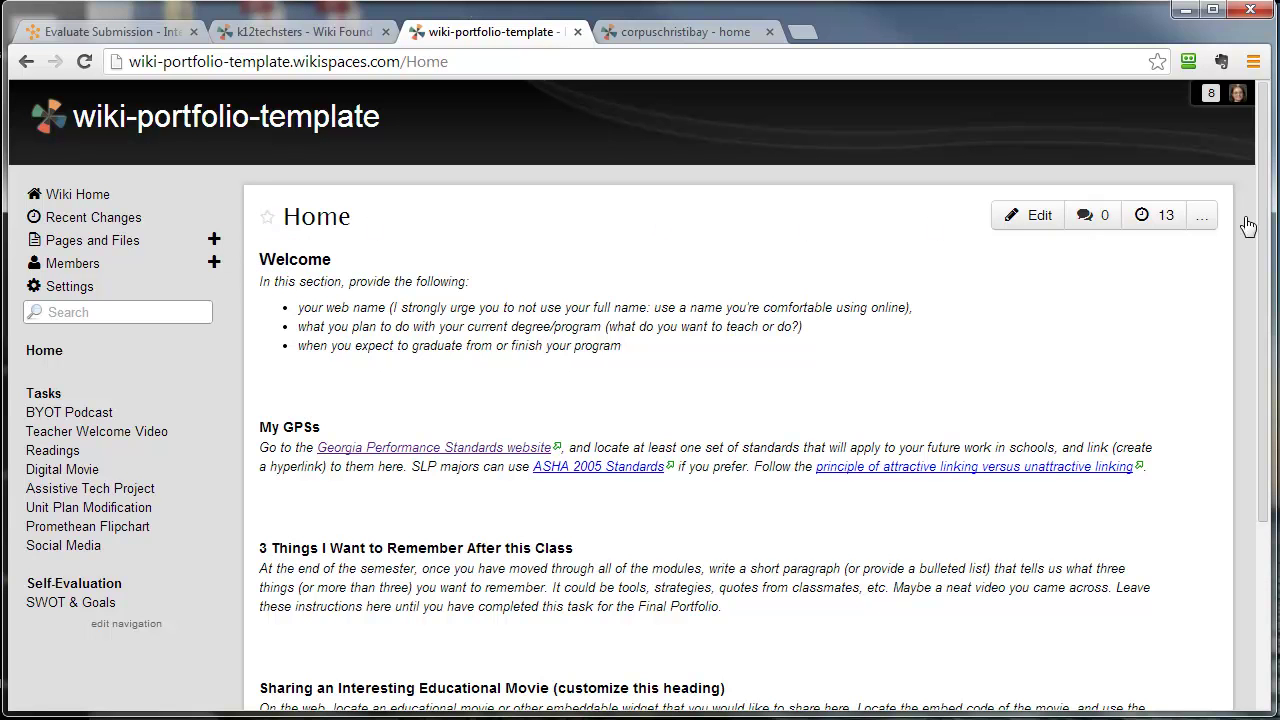
mouse_move(256, 254)
left_mouse_down()
mouse_move(363, 381)
mouse_move(503, 485)
mouse_move(800, 540)
left_mouse_up()
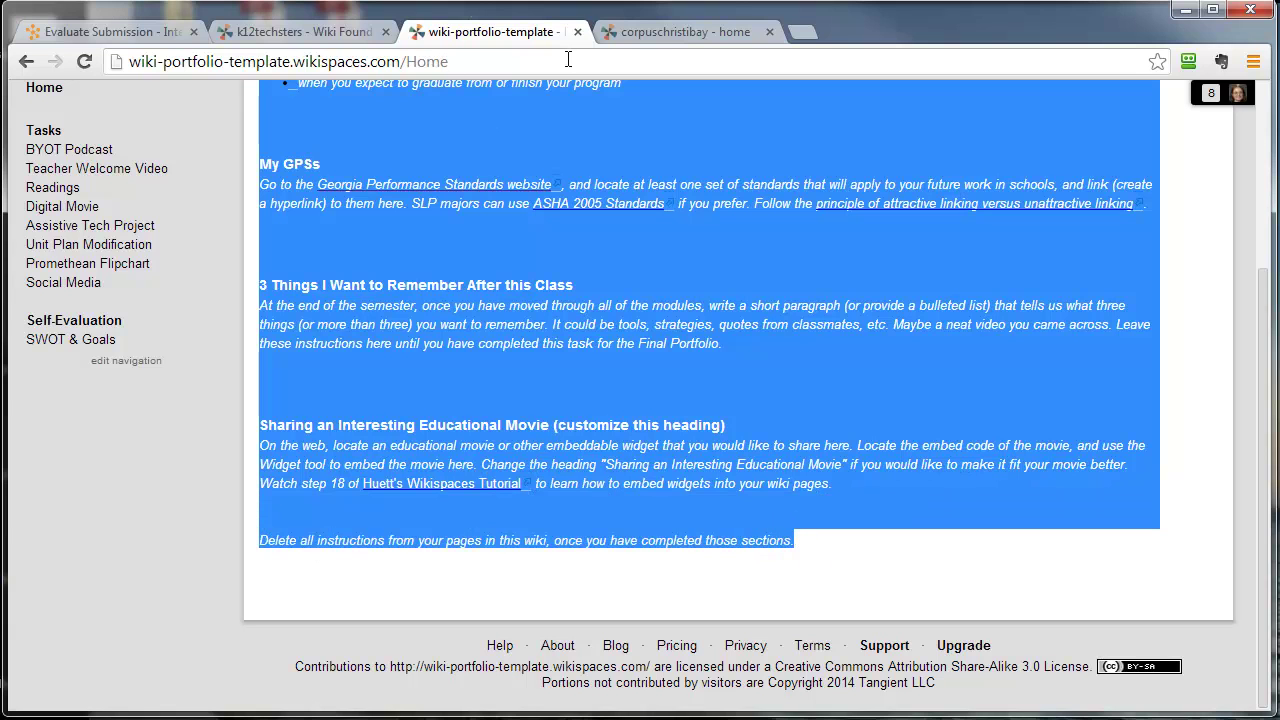
right_click(646, 146)
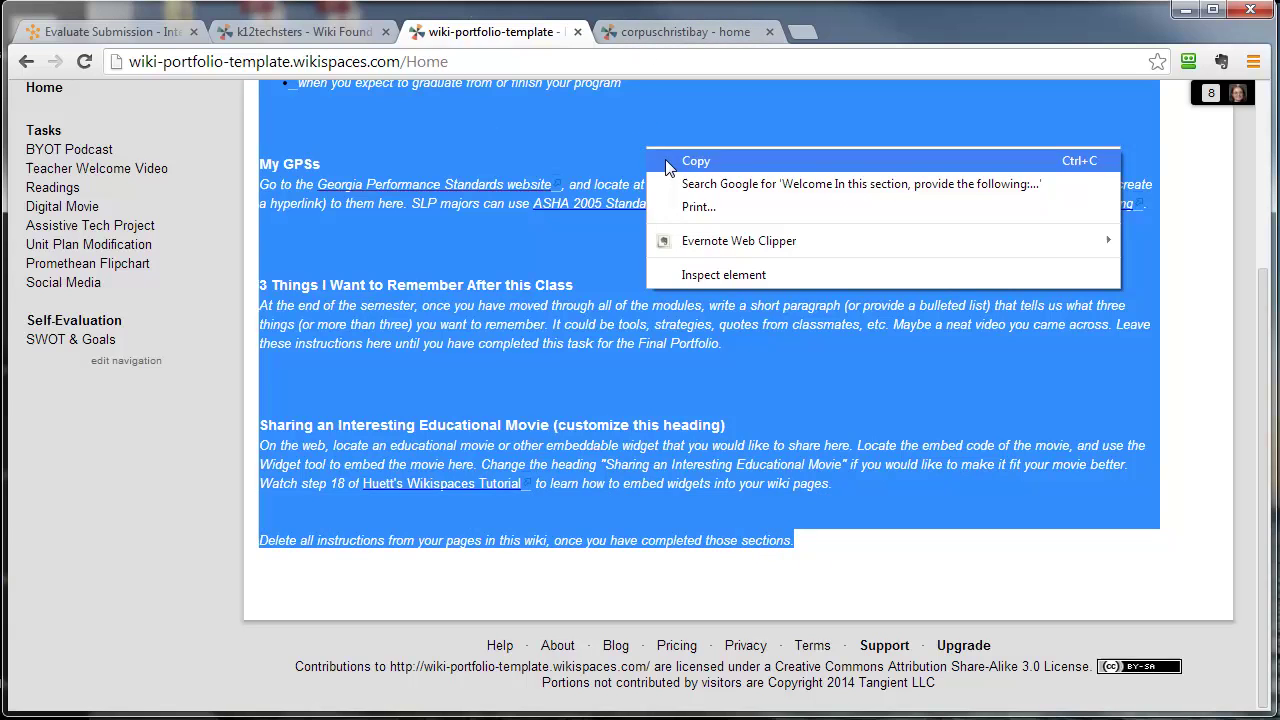
Replace corpuschristibay's default home content with the copied Welcome, My GPSs and movie-sharing sections.
left_click(668, 162)
left_click(656, 25)
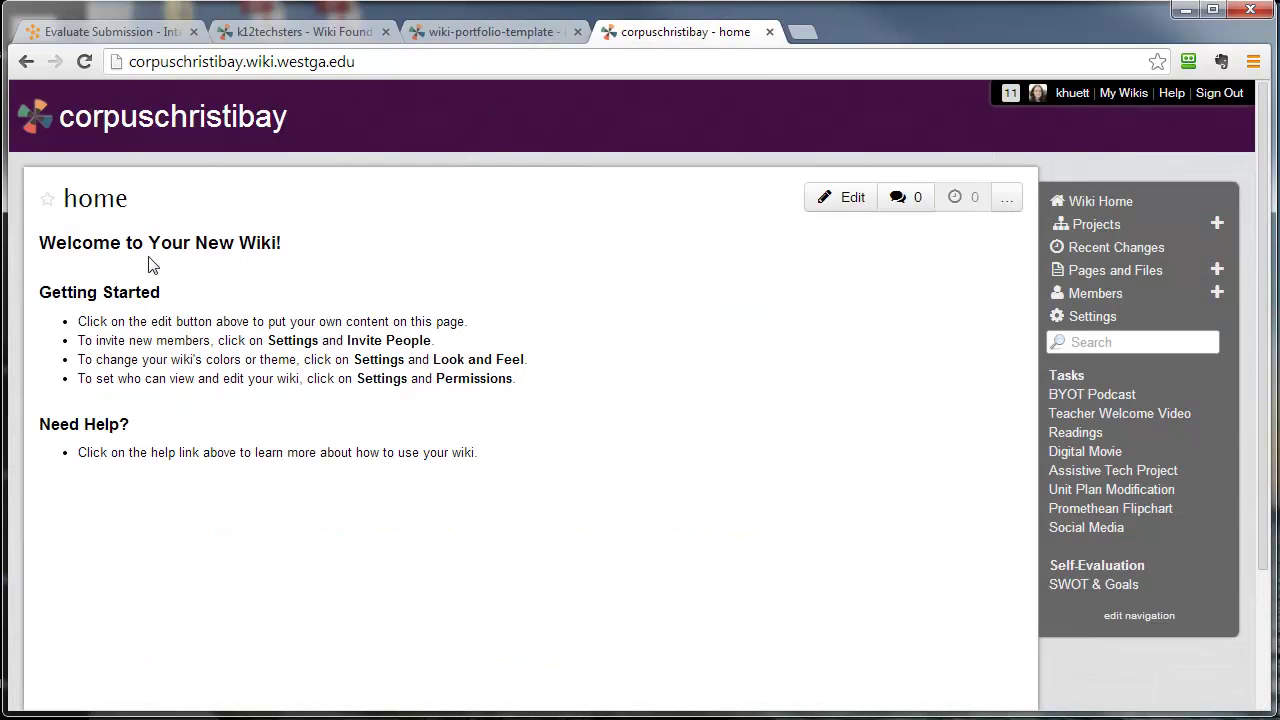
left_click(848, 205)
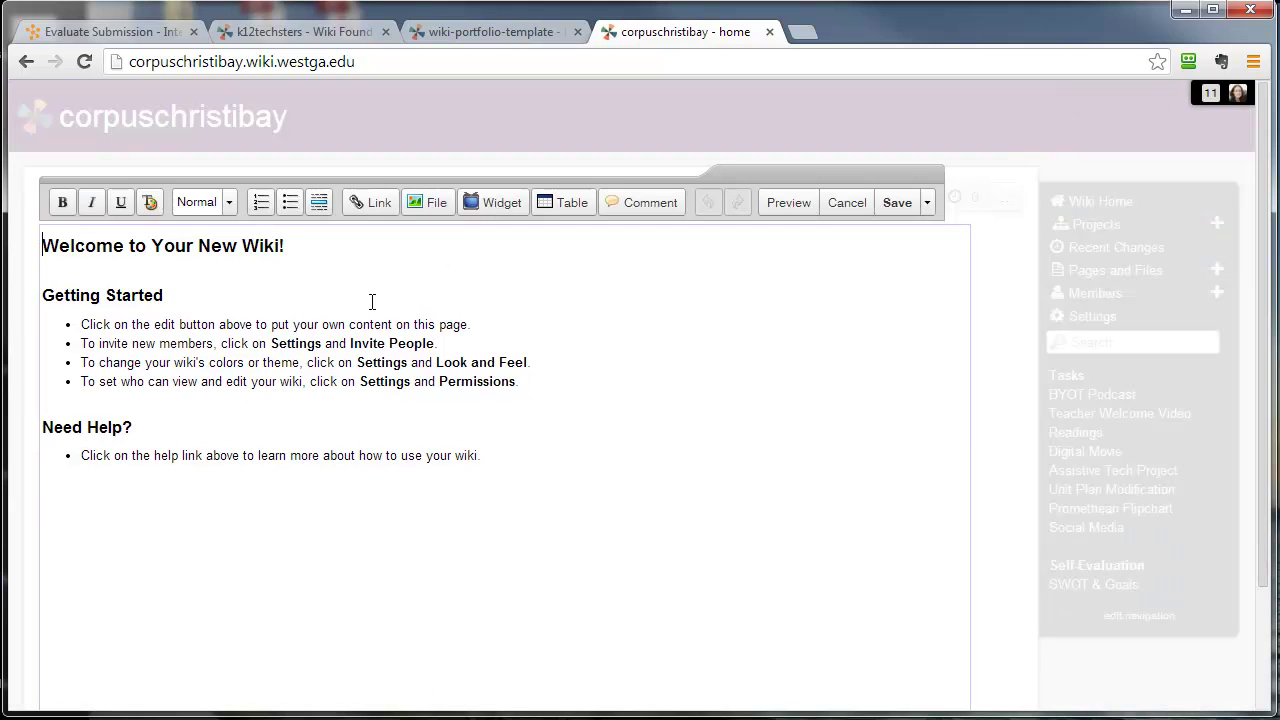
left_click_drag(490, 455, 29, 212)
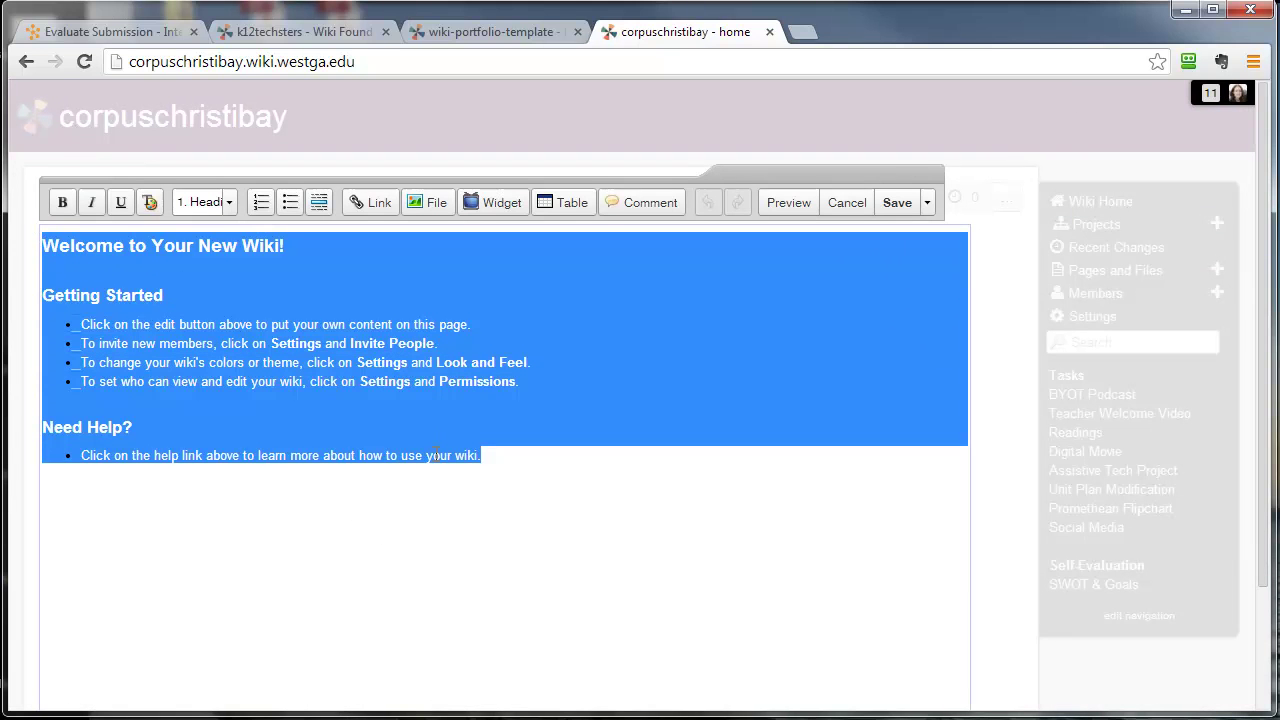
right_click(447, 413)
left_click(494, 529)
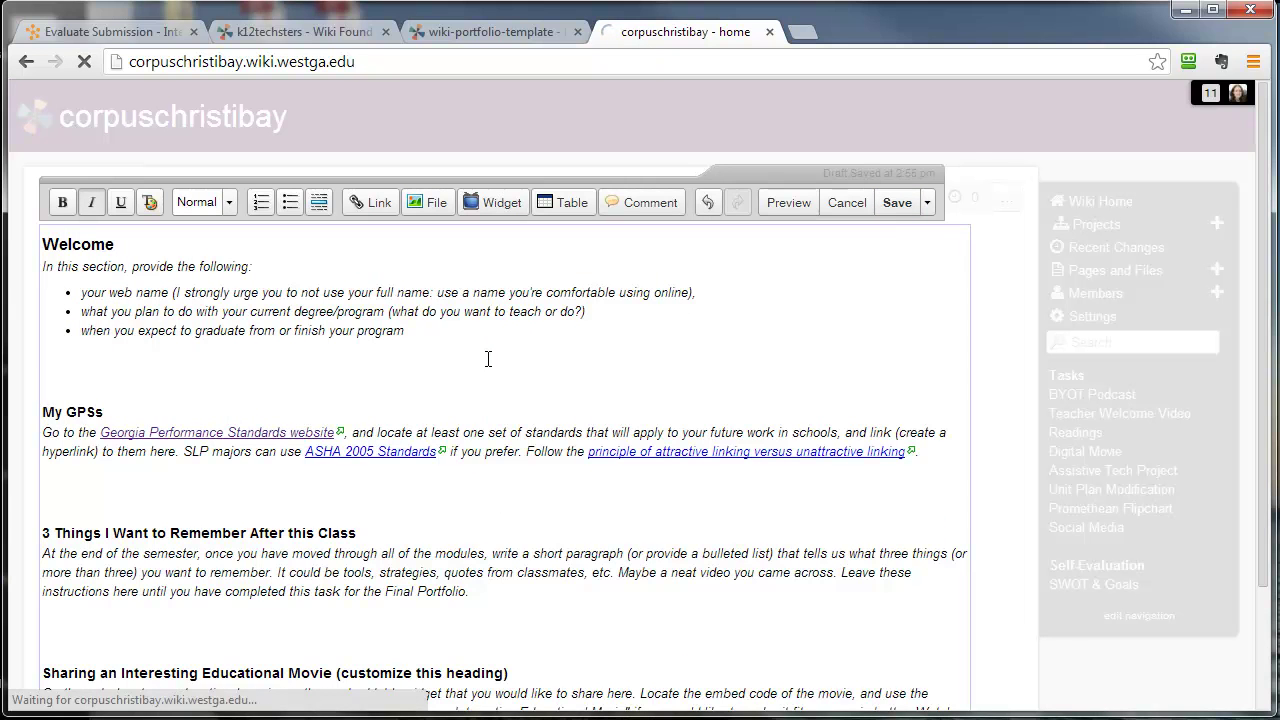
scroll(485, 362, "down", 2)
scroll(481, 364, "down", 1)
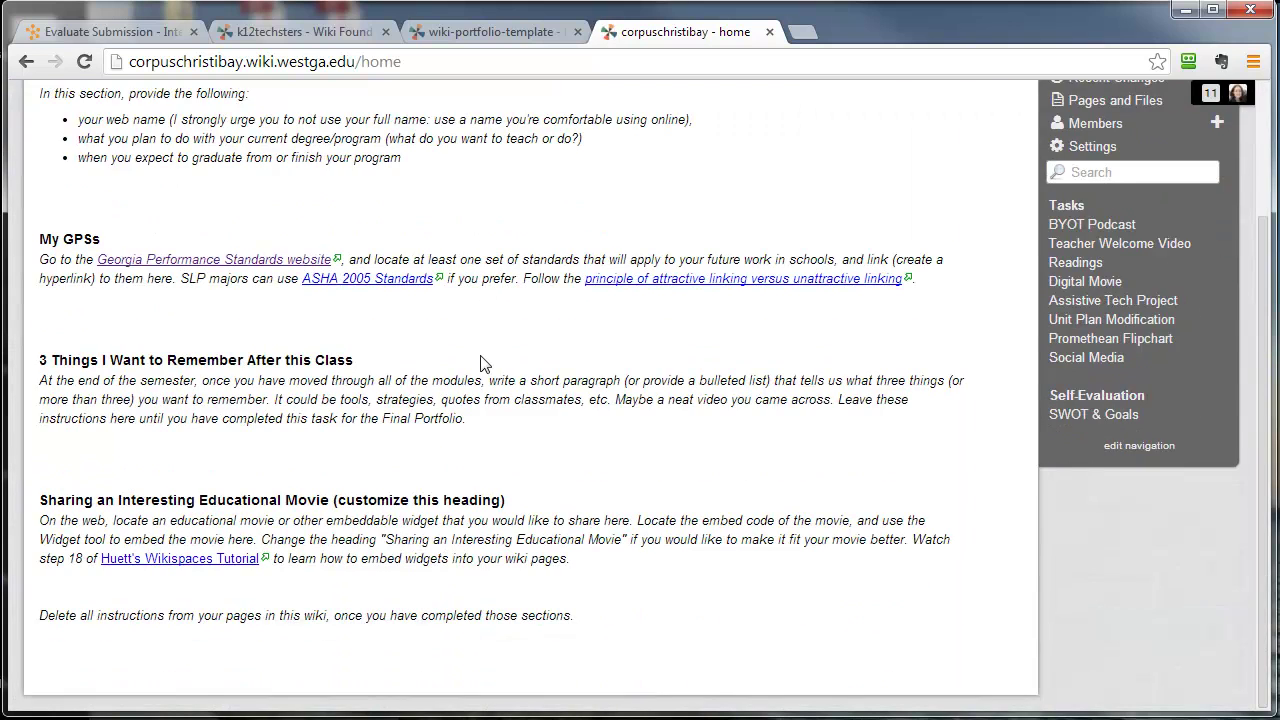
scroll(481, 364, "up", 3)
left_click(1092, 394)
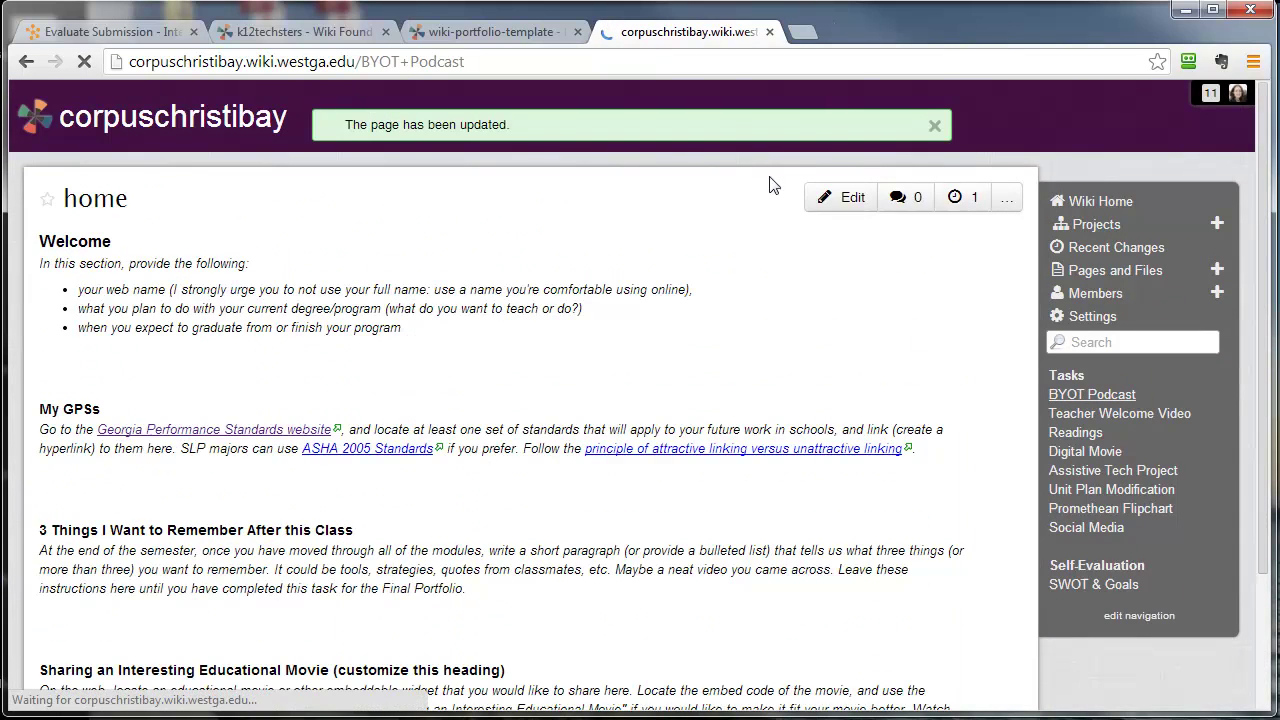
Select the Artifact and Reflection content on the template's BYOT Podcast page for copying.
left_click(529, 30)
left_click(268, 238)
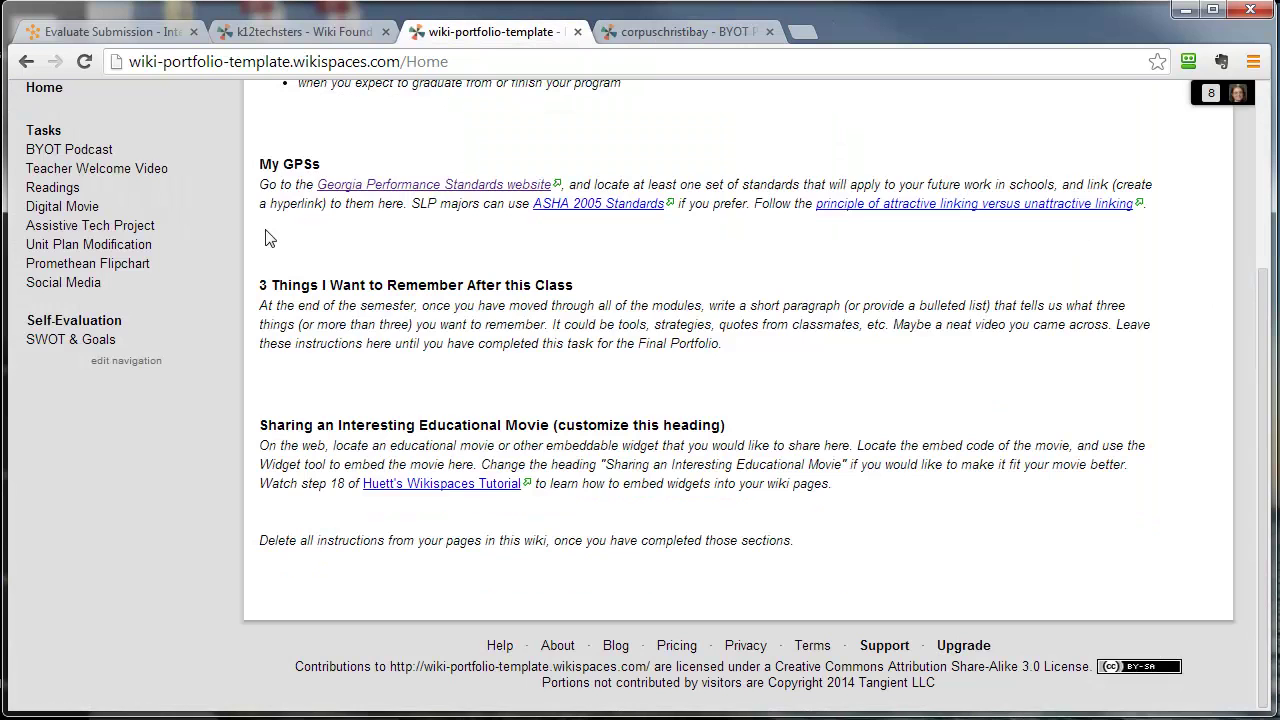
left_click(68, 149)
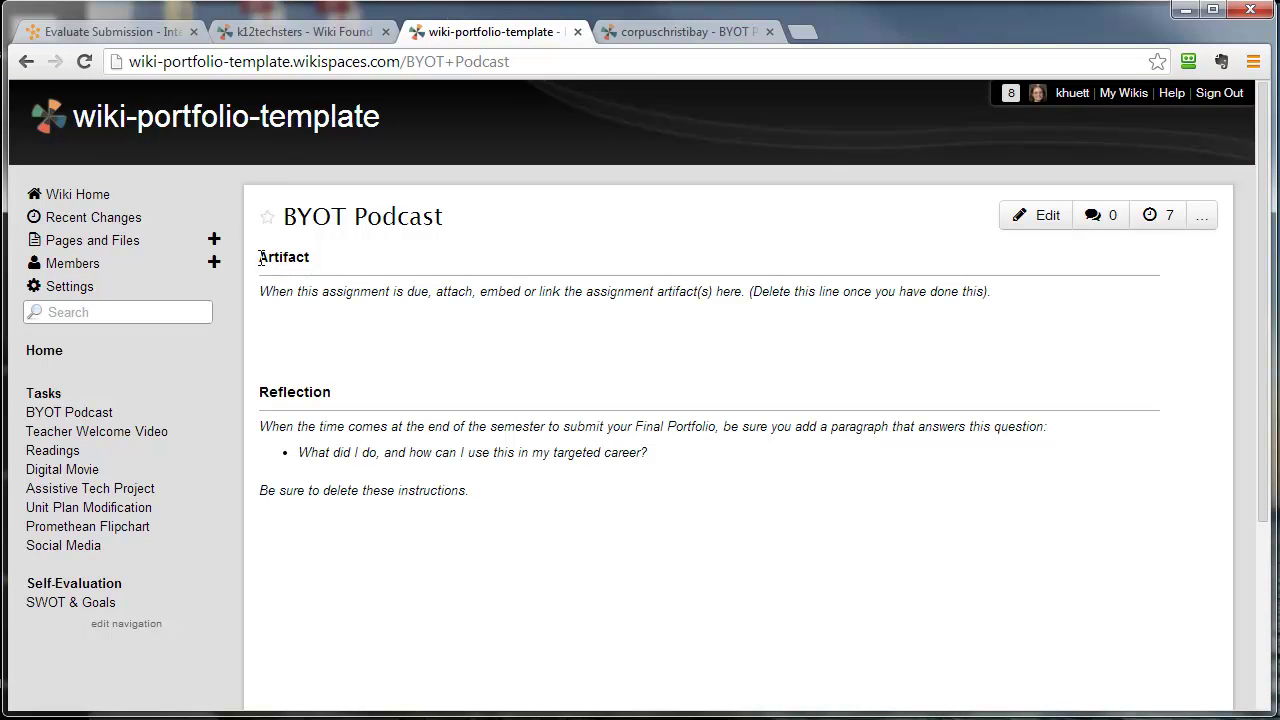
left_click_drag(259, 258, 490, 488)
key("ctrl+c")
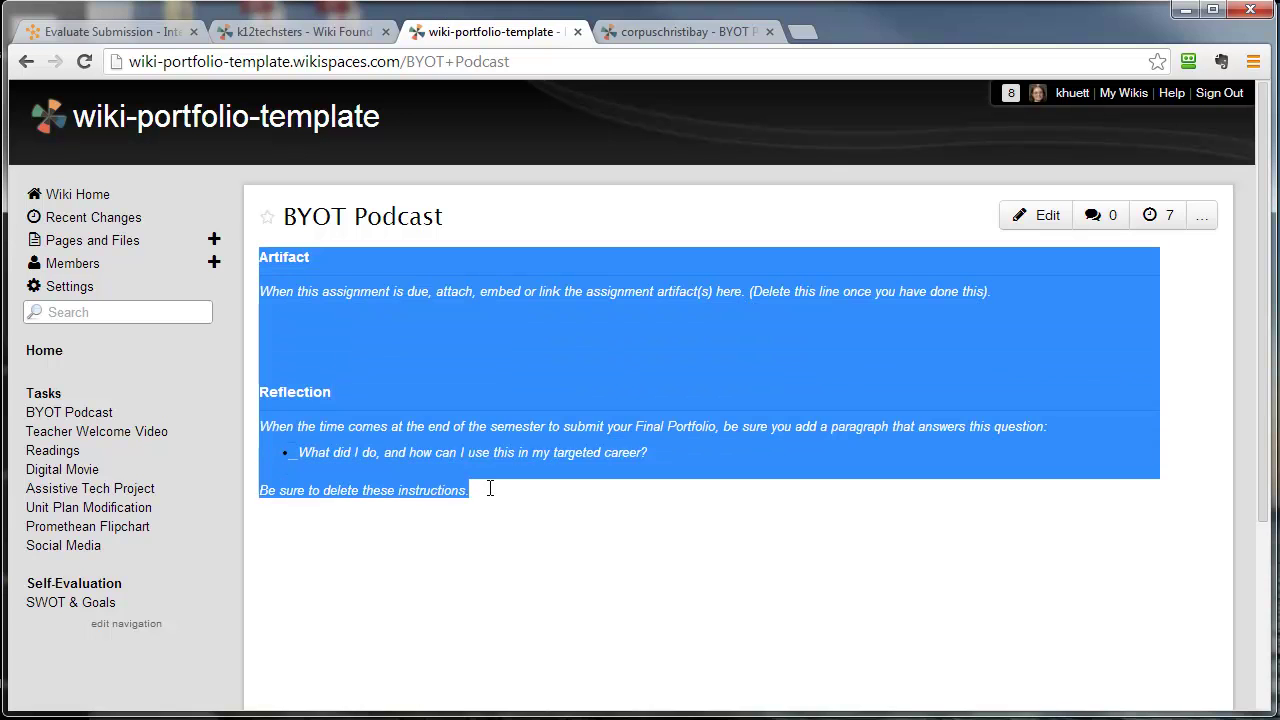
right_click(461, 378)
Create corpuschristibay's BYOT Podcast page with the pasted Artifact and Reflection sections.
left_click(720, 33)
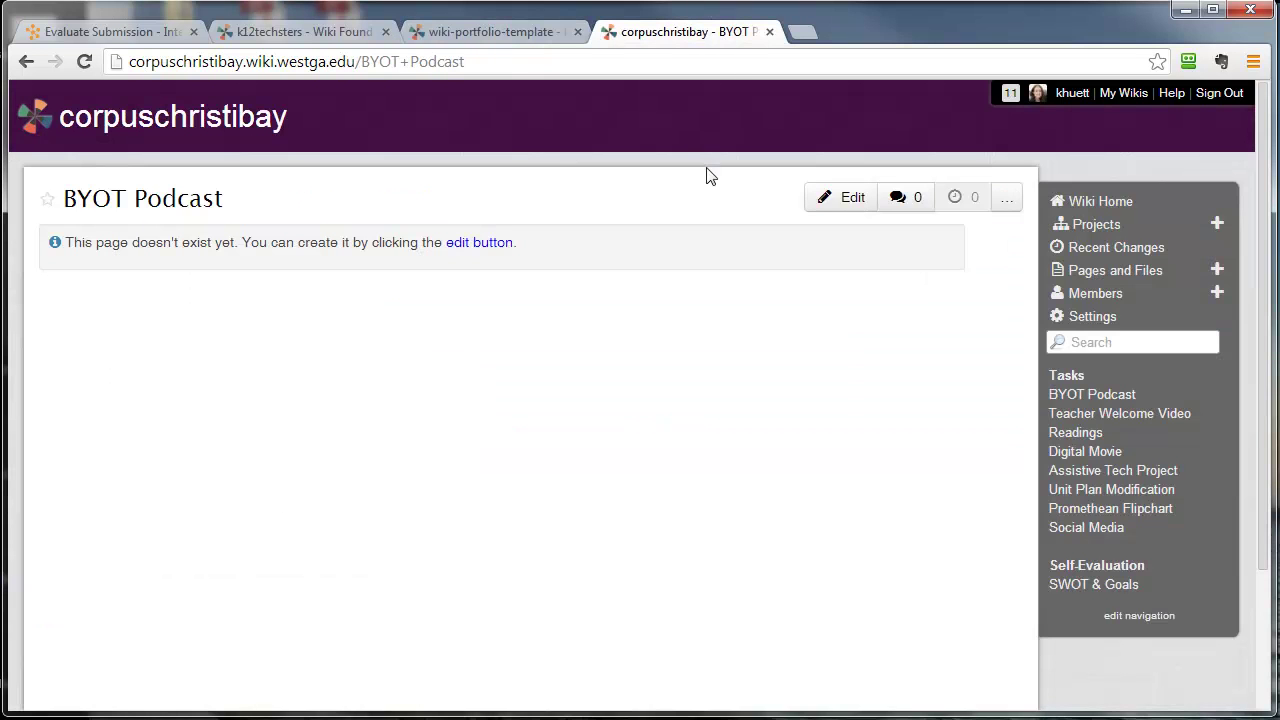
left_click(826, 203)
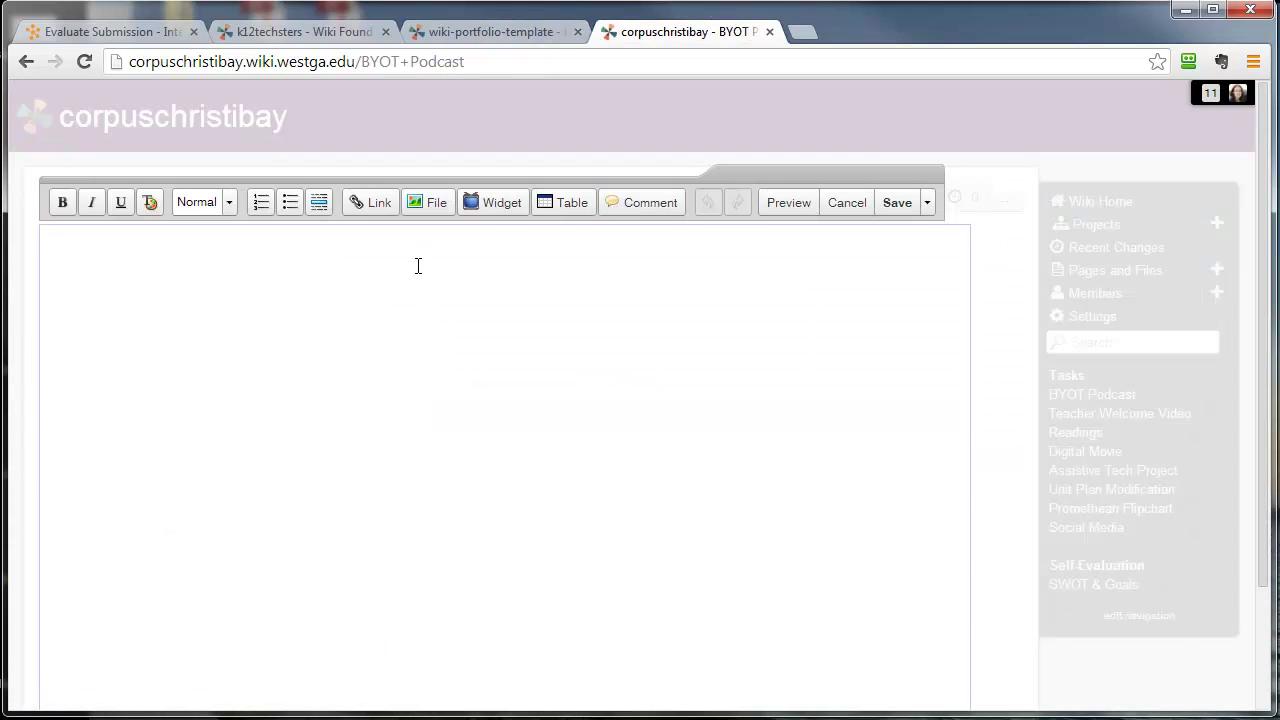
key("ctrl+v")
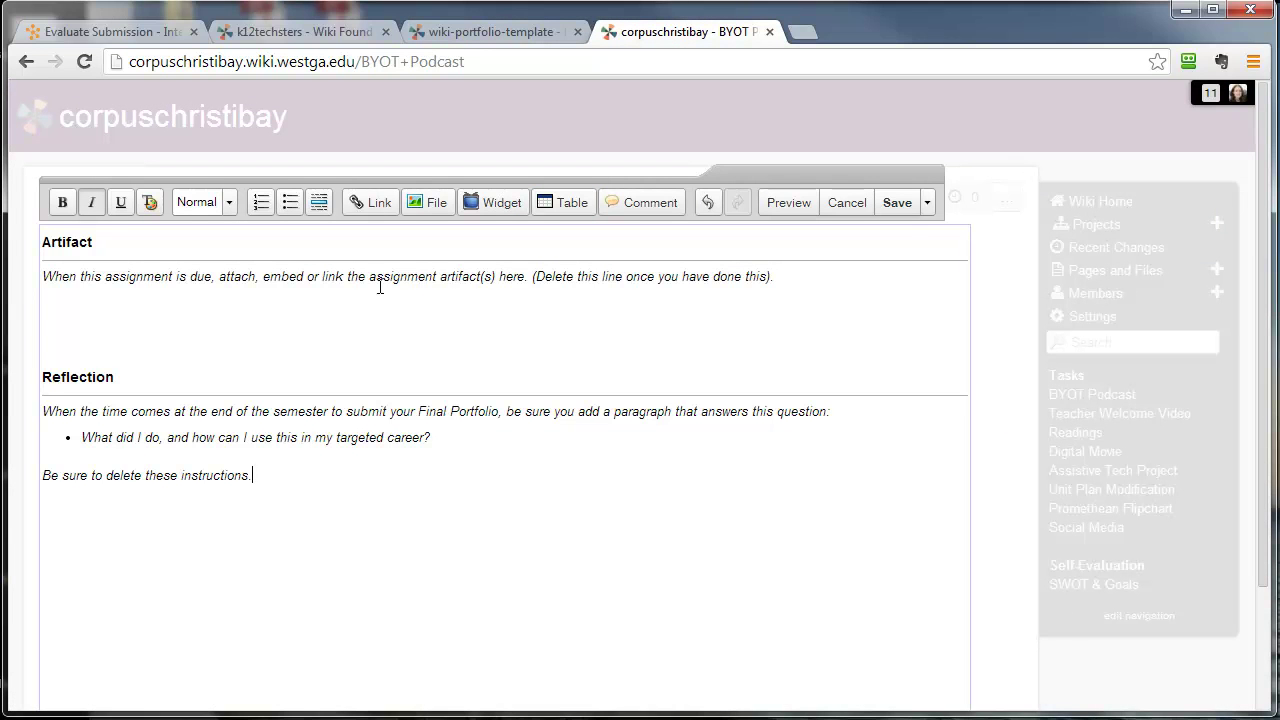
left_click(897, 203)
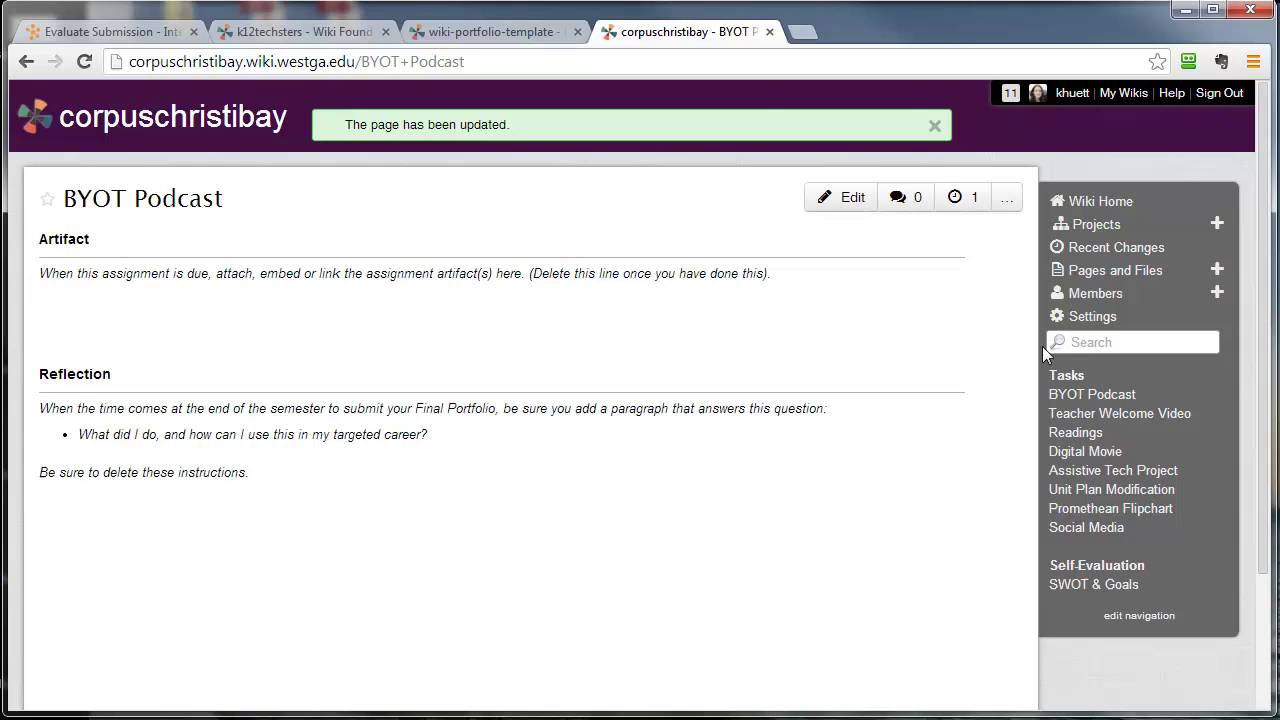
left_click(1096, 415)
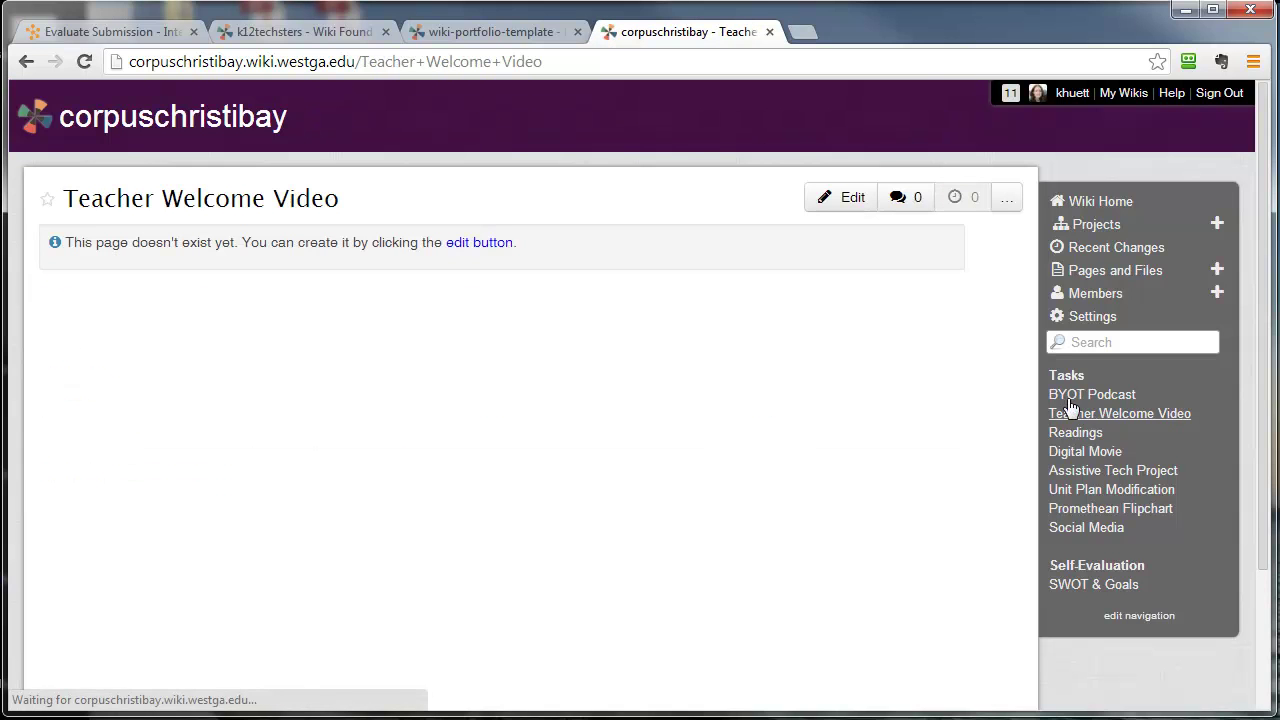
Review the template's Teacher Welcome Video, Digital Movie, Unit Plan Modification, Promethean Flipchart and Social Media pages.
left_click(473, 32)
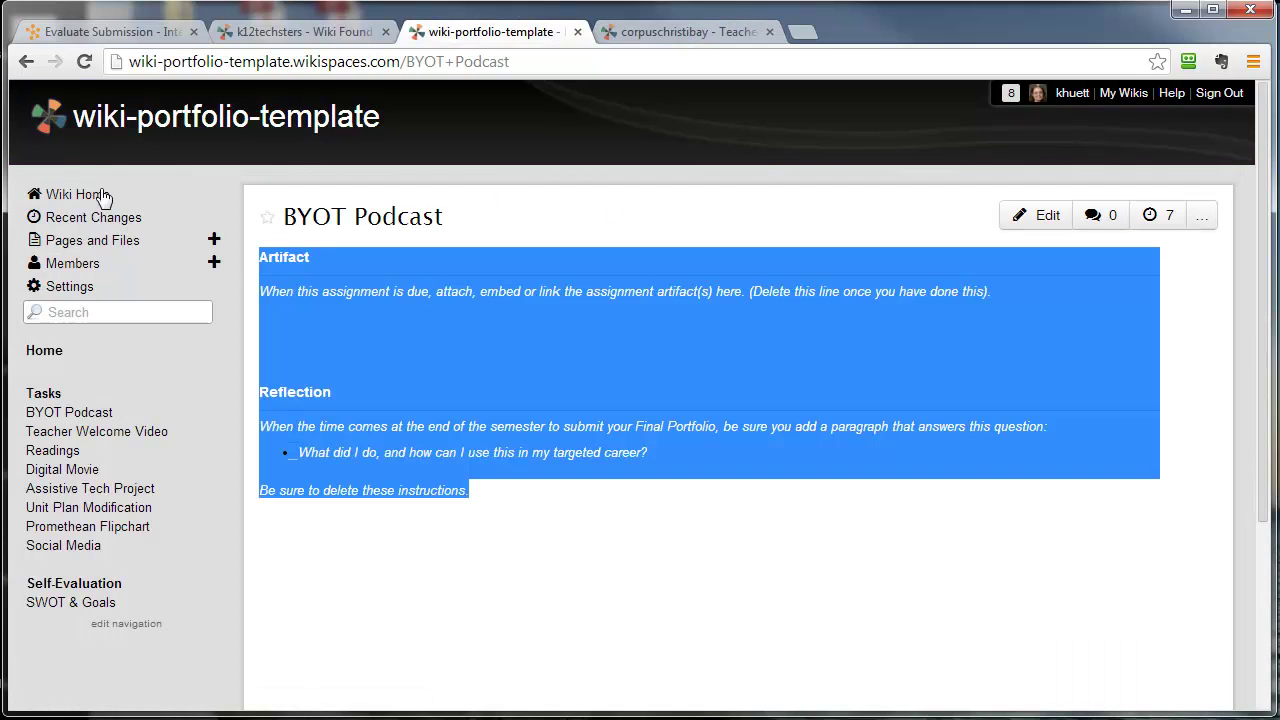
left_click(42, 436)
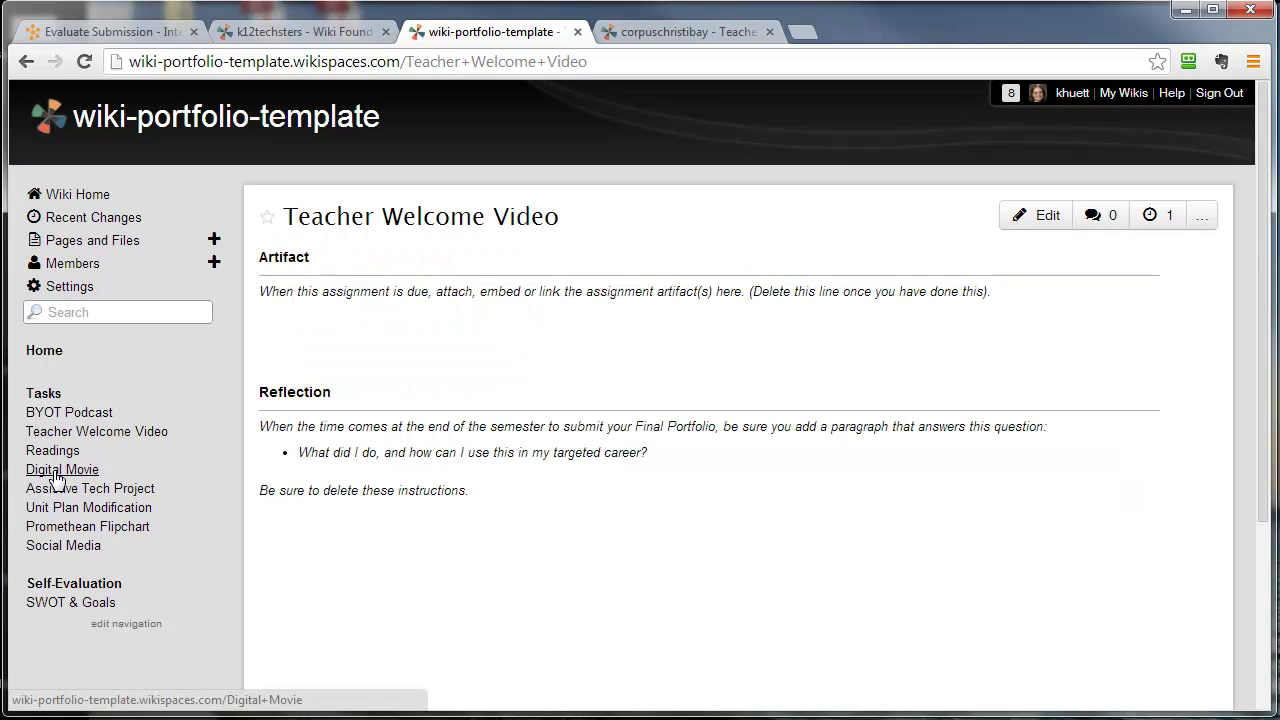
left_click(55, 478)
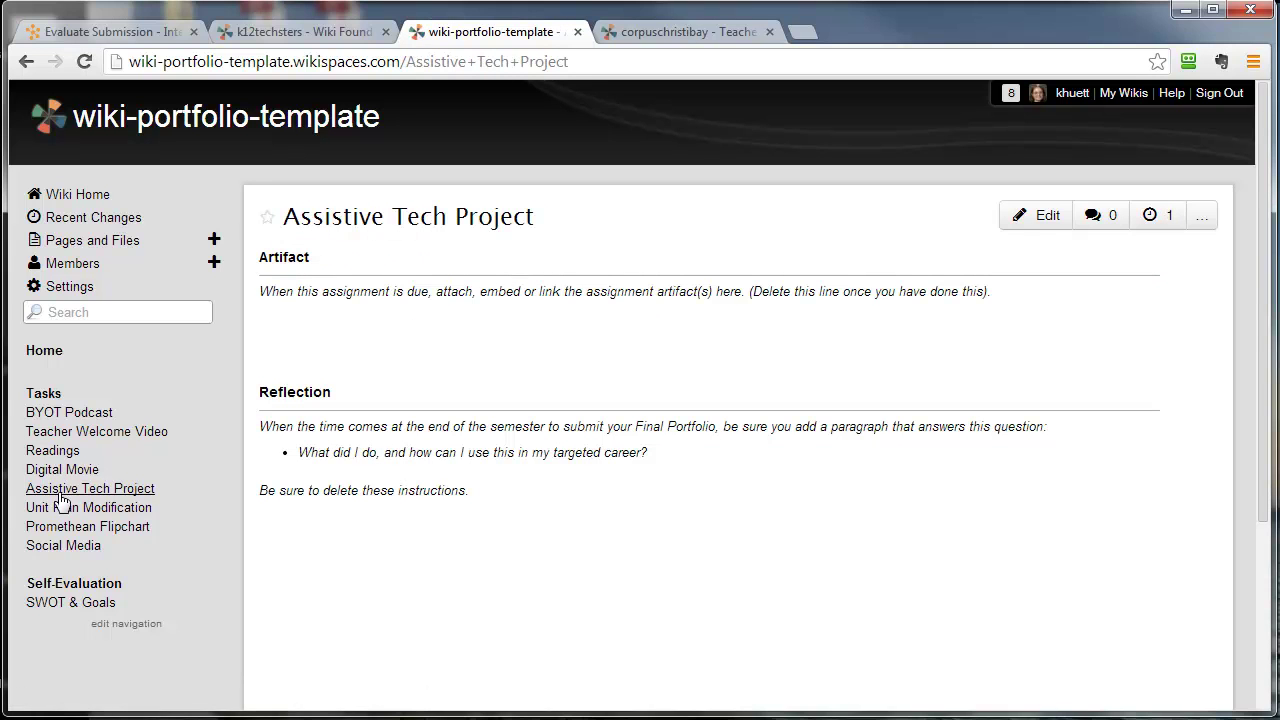
left_click(66, 510)
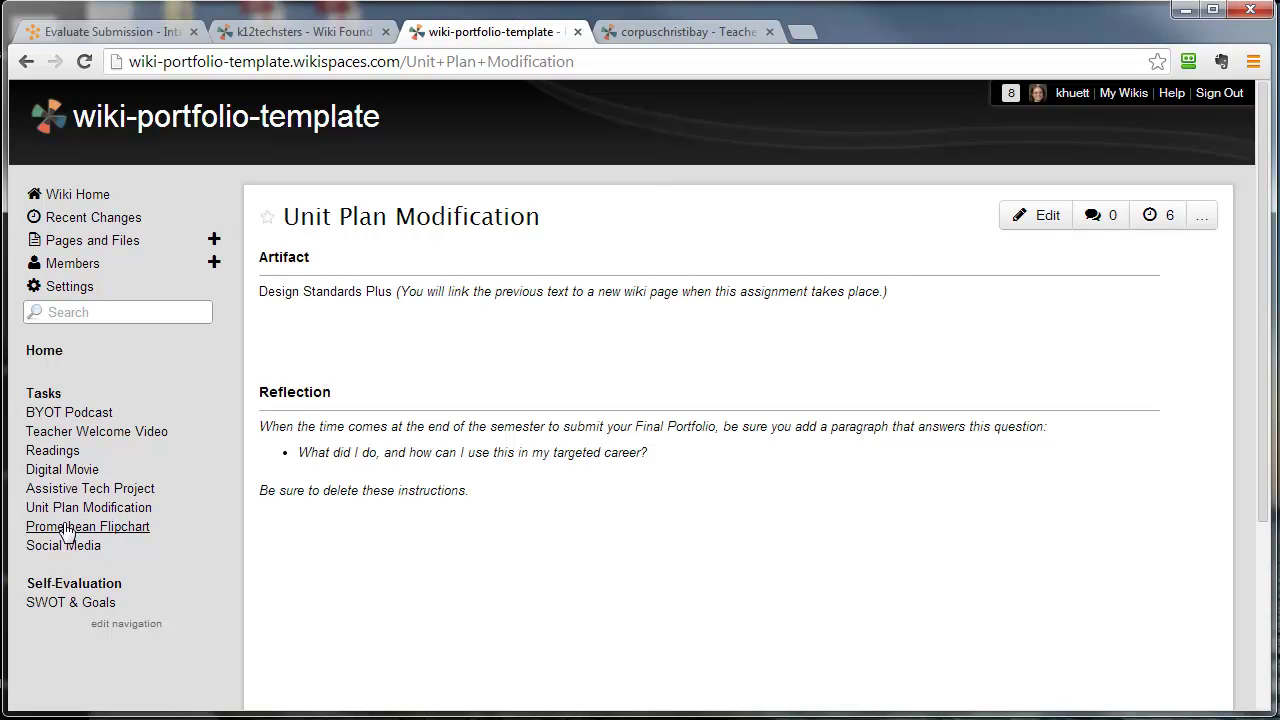
mouse_move(261, 289)
left_mouse_down()
mouse_move(402, 292)
mouse_move(329, 294)
mouse_move(366, 293)
left_mouse_up()
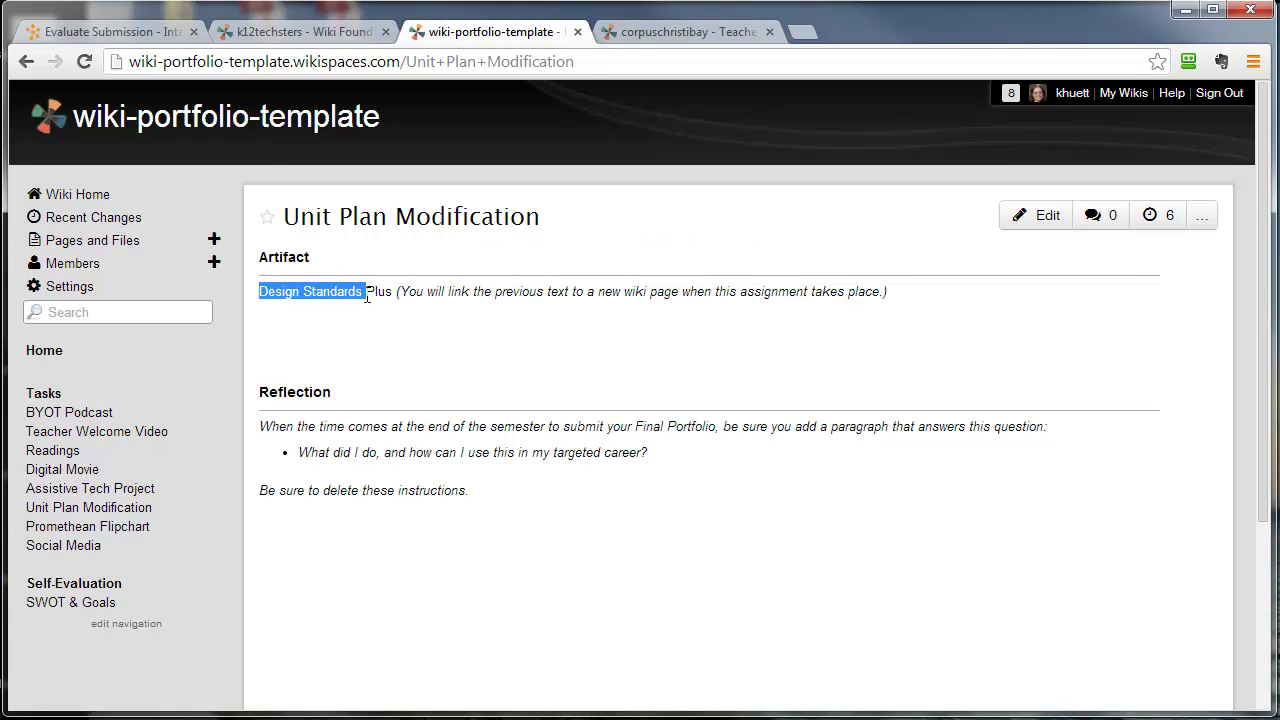
left_click(76, 532)
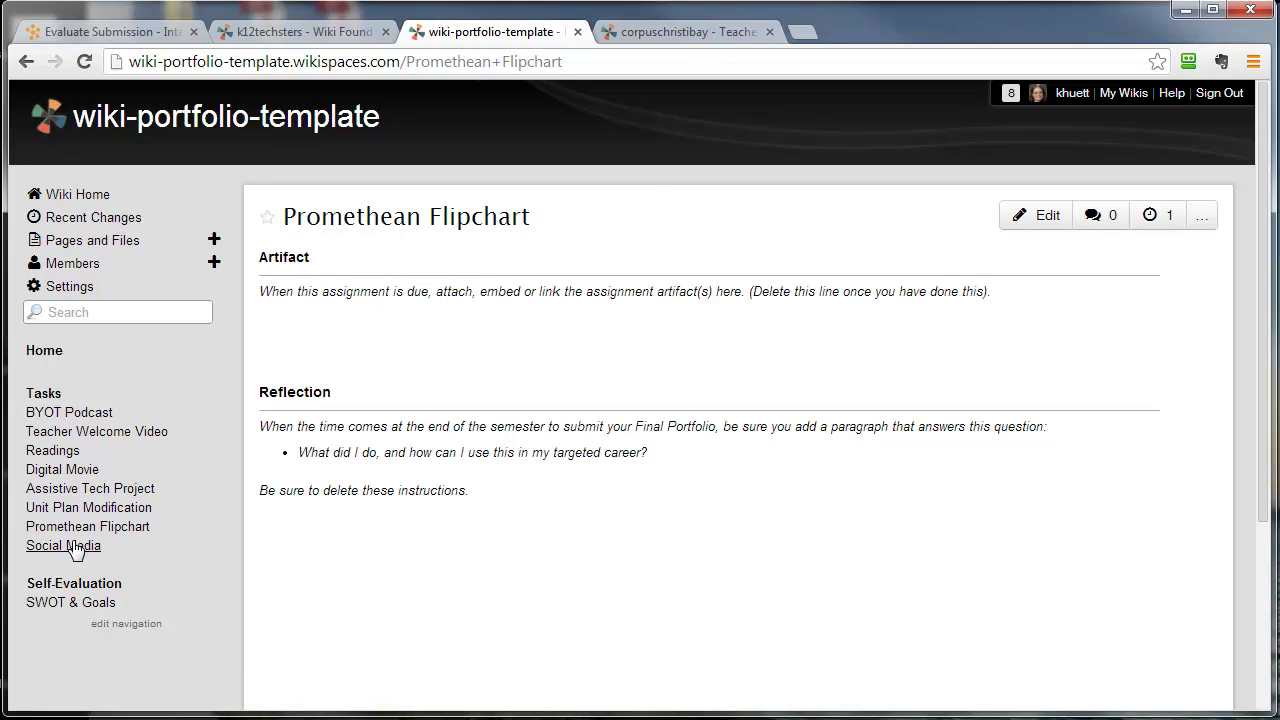
left_click(74, 540)
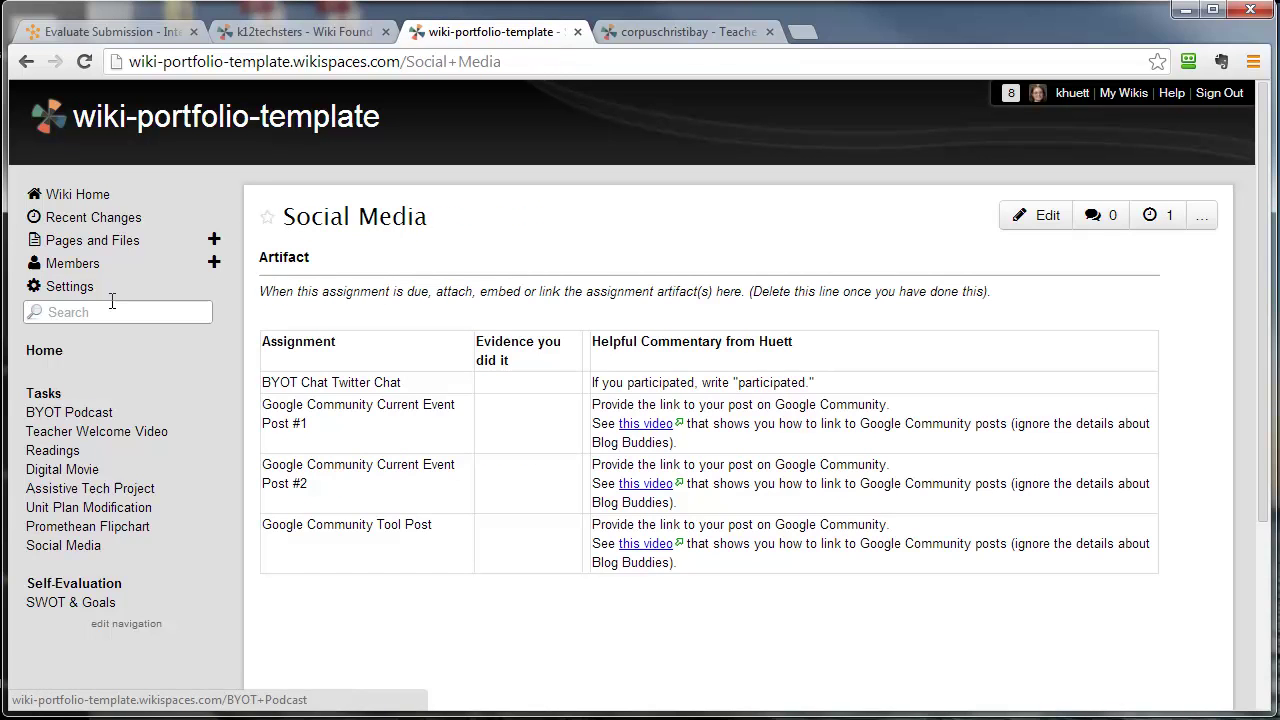
left_click(690, 33)
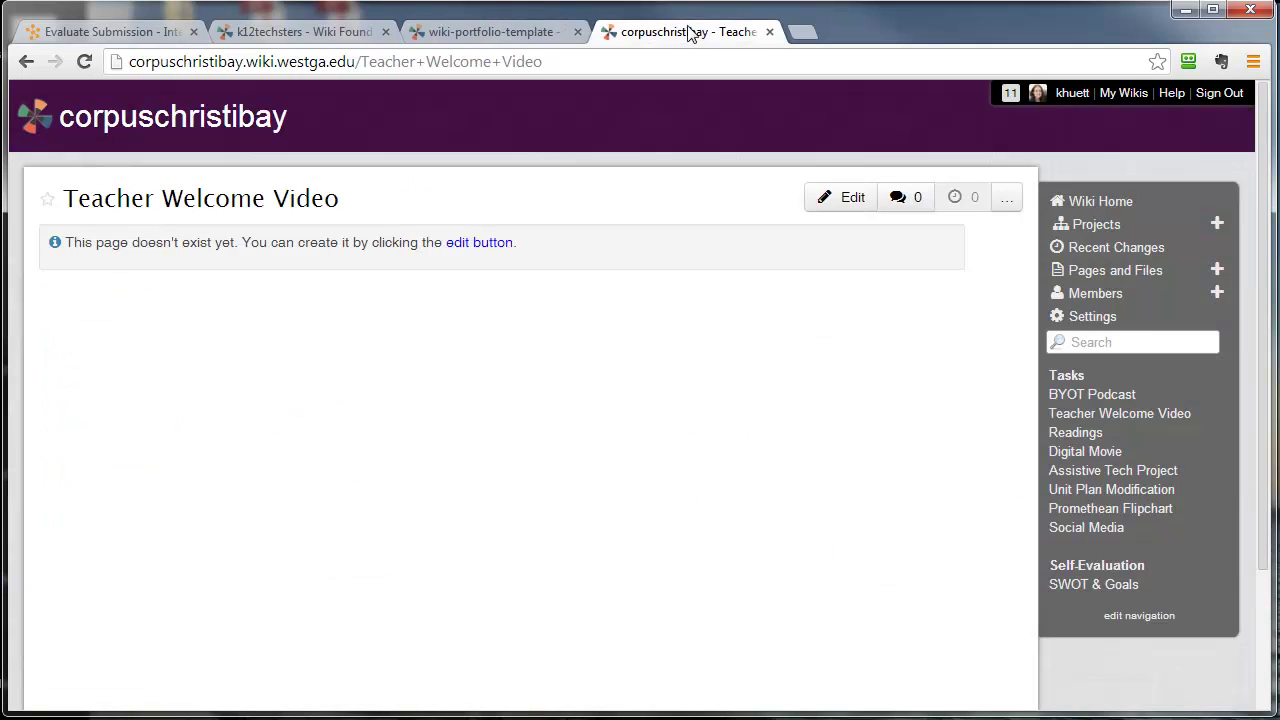
Create the Teacher Welcome Video and Digital Movie pages with Artifact and Reflection sections.
left_click(484, 246)
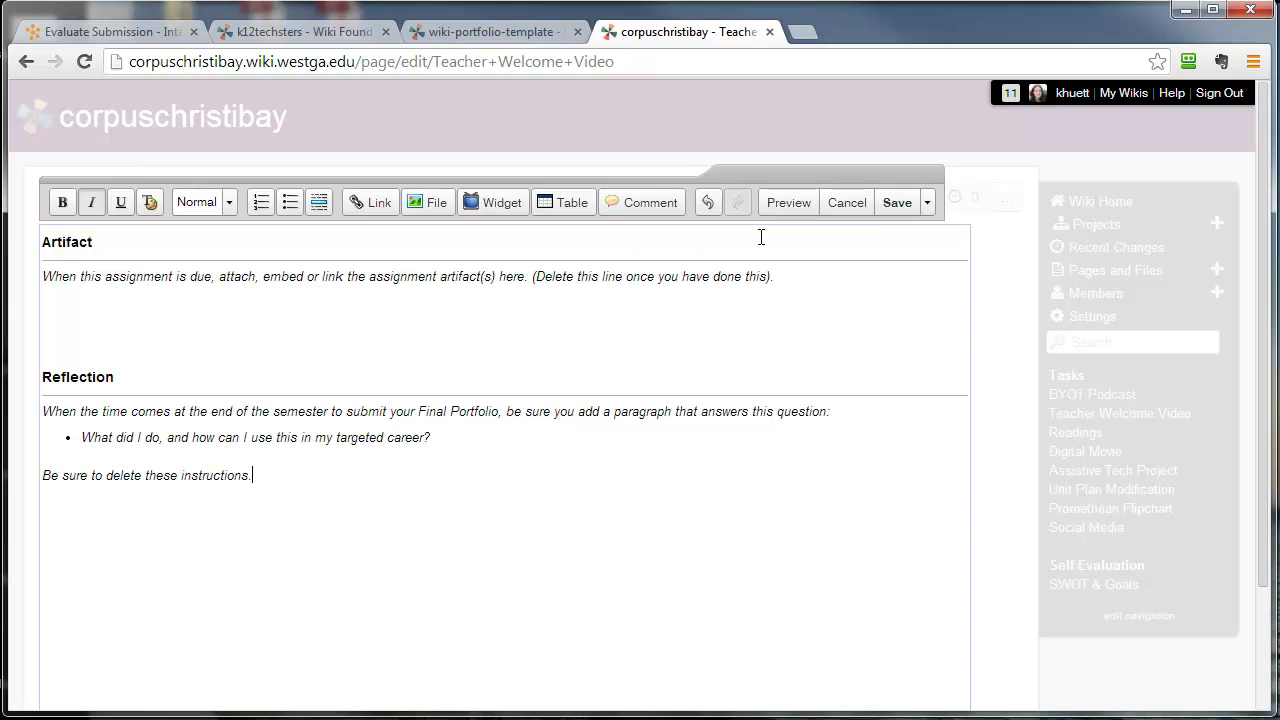
left_click(890, 210)
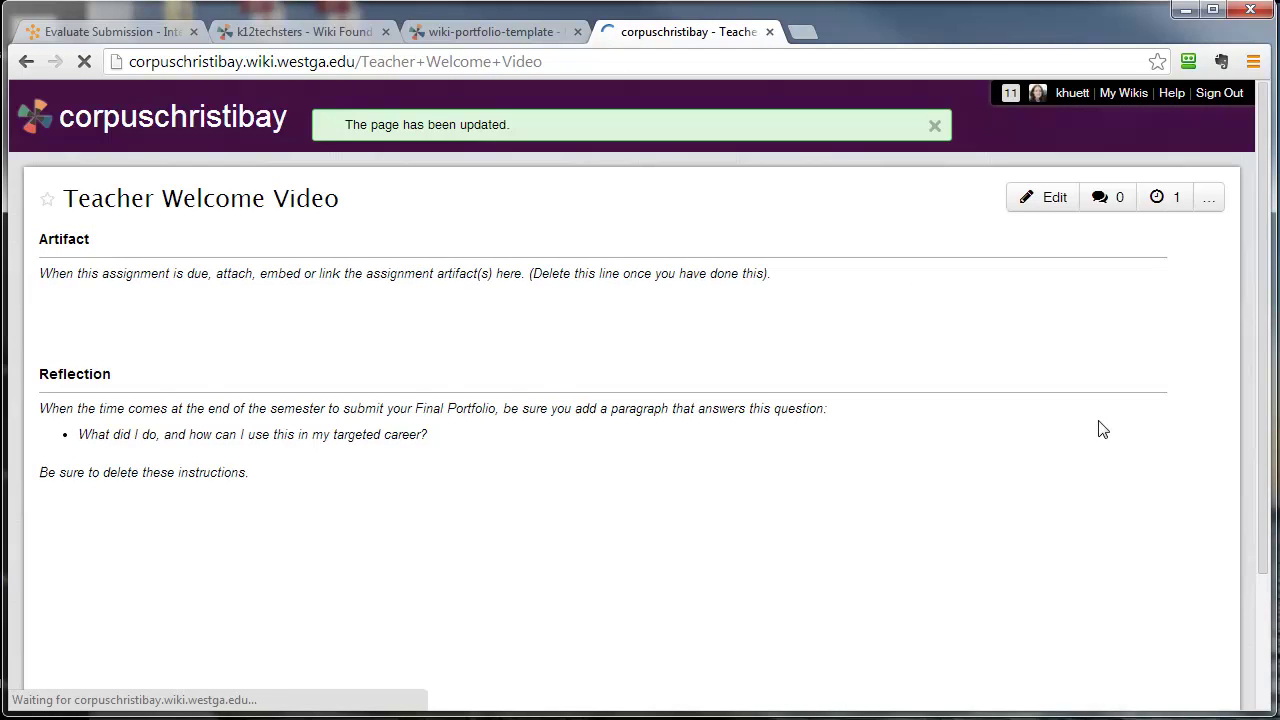
left_click(1078, 458)
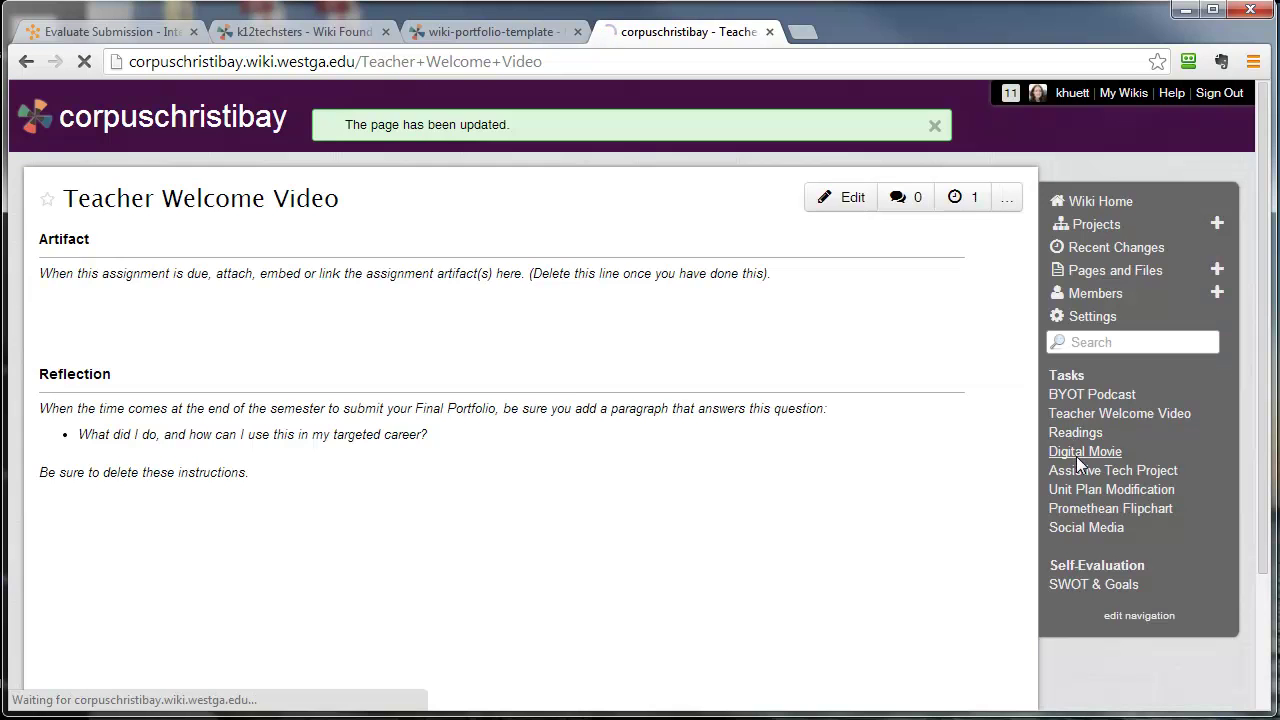
left_click(840, 197)
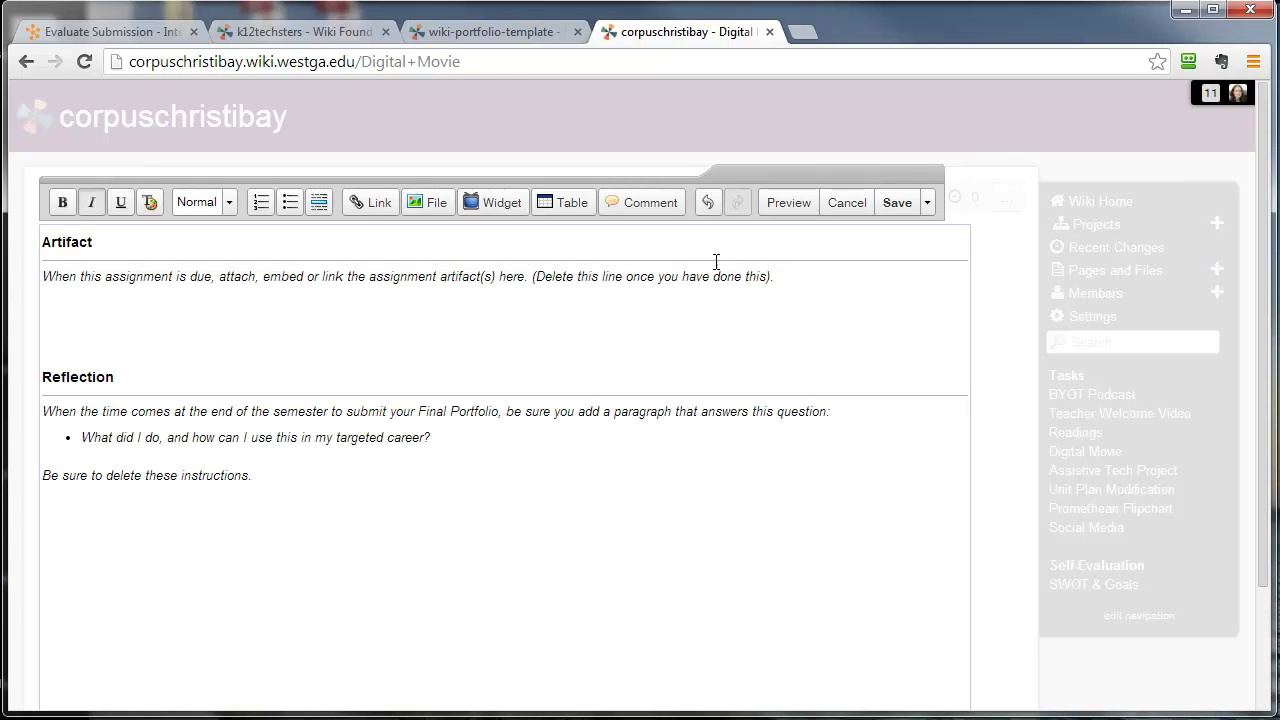
left_click(897, 203)
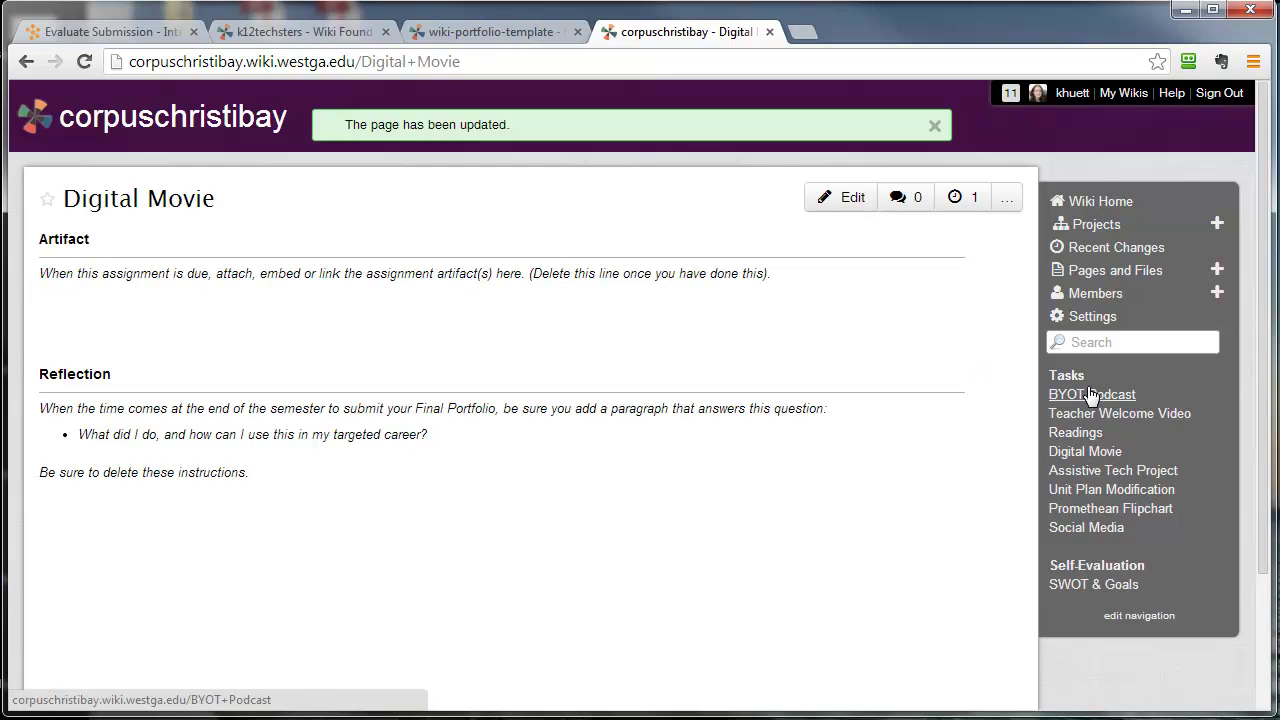
Create the Assistive Tech Project page with the pasted Artifact and Reflection text.
left_click(1092, 472)
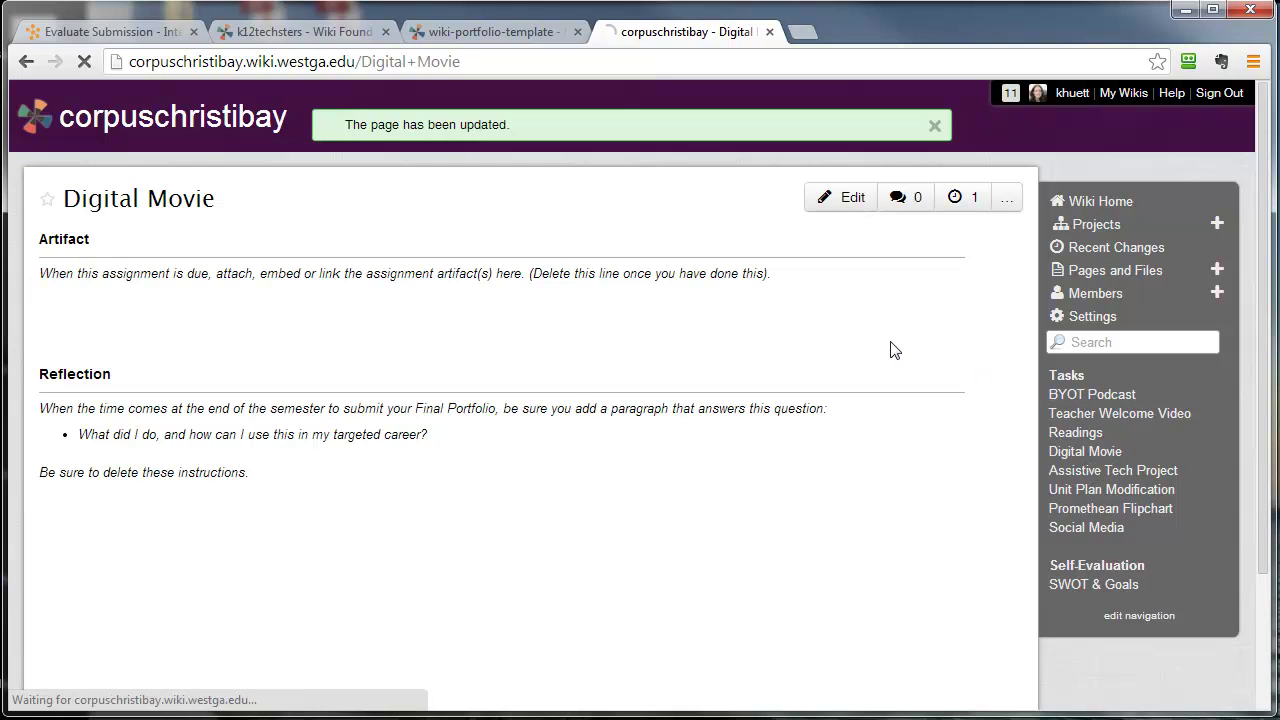
left_click(826, 197)
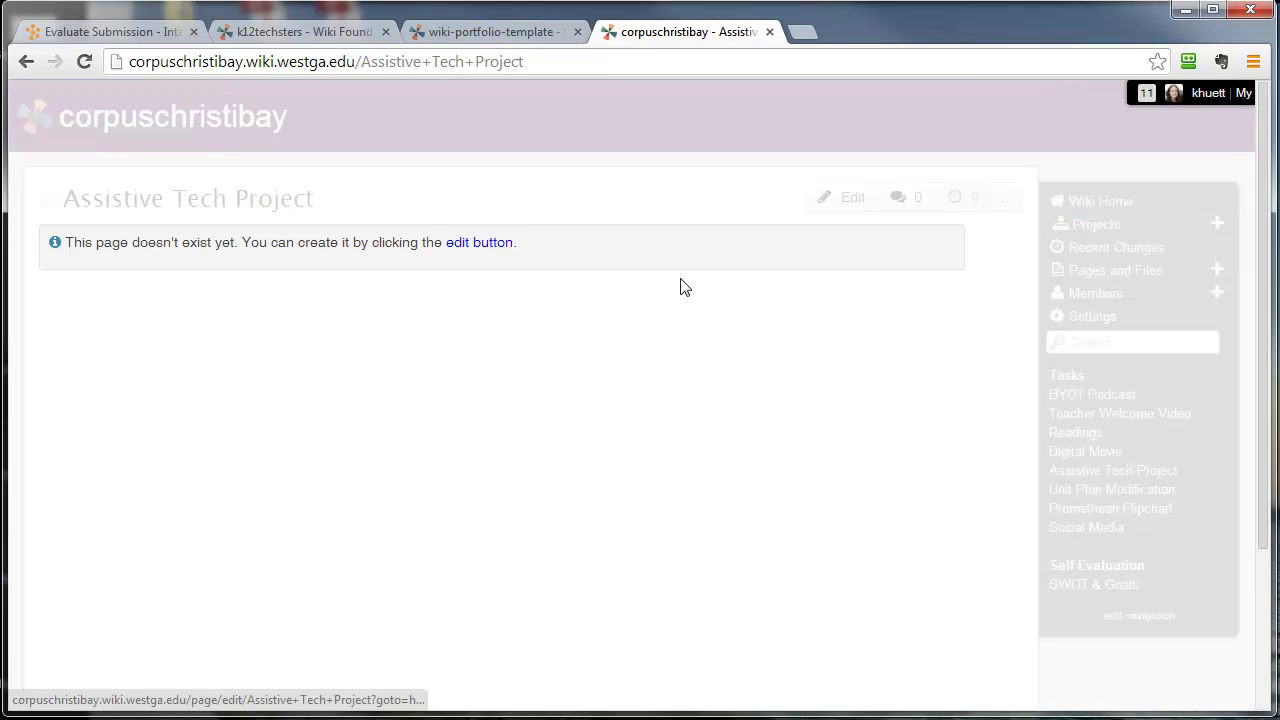
type("Artifact When this assignment is due, attach, embed or link the assignment artifact(s) here. (Delete this line once you have done this).   Reflection When the time comes at the end of the semester to submit your Final Portfolio, be sure you add a paragraph that answers this question: What did I do, and how can I use this in my targeted career?  Be sure to delete these instructions.")
left_click(897, 202)
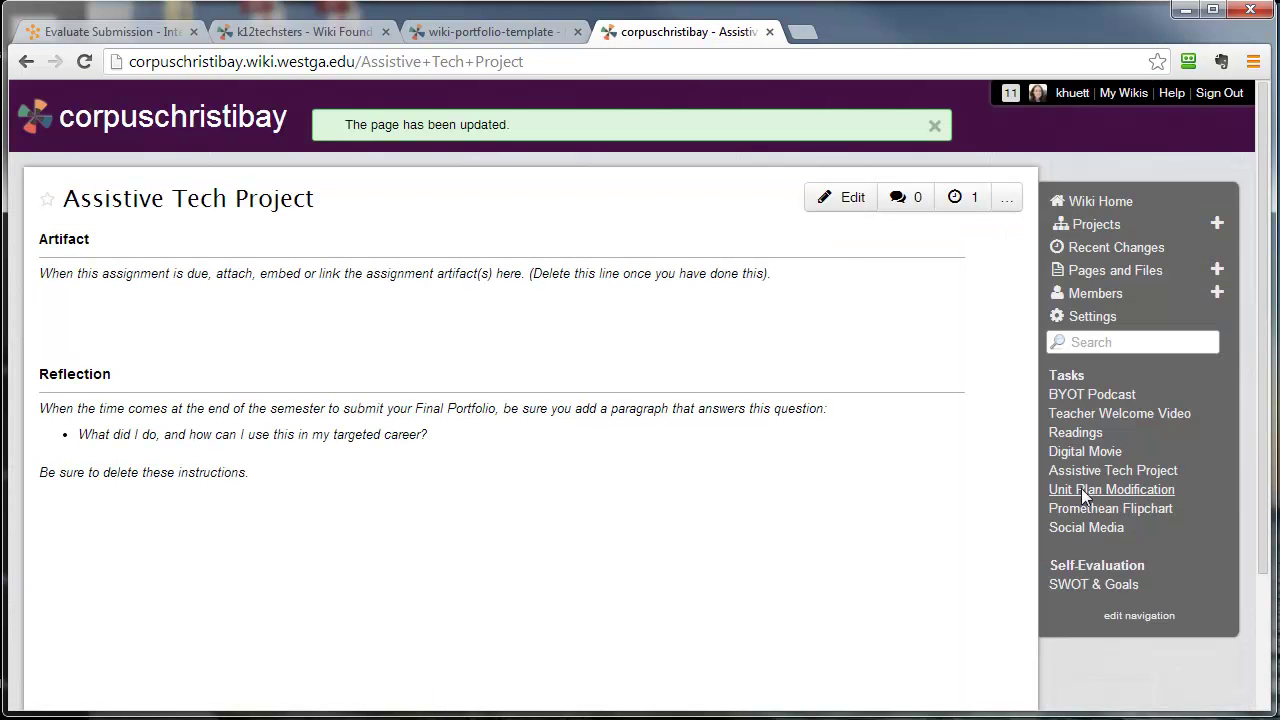
Create the Promethean Flipchart page with the pasted Artifact and Reflection sections.
left_click(1081, 488)
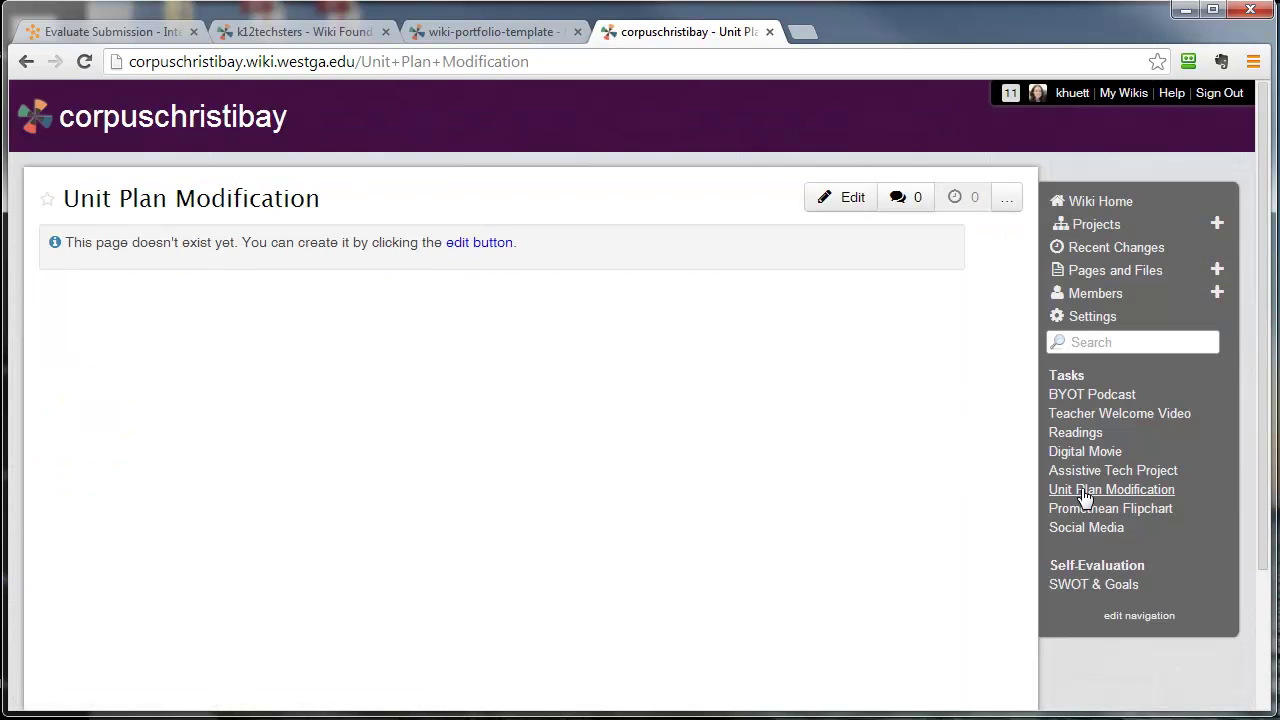
left_click(1082, 511)
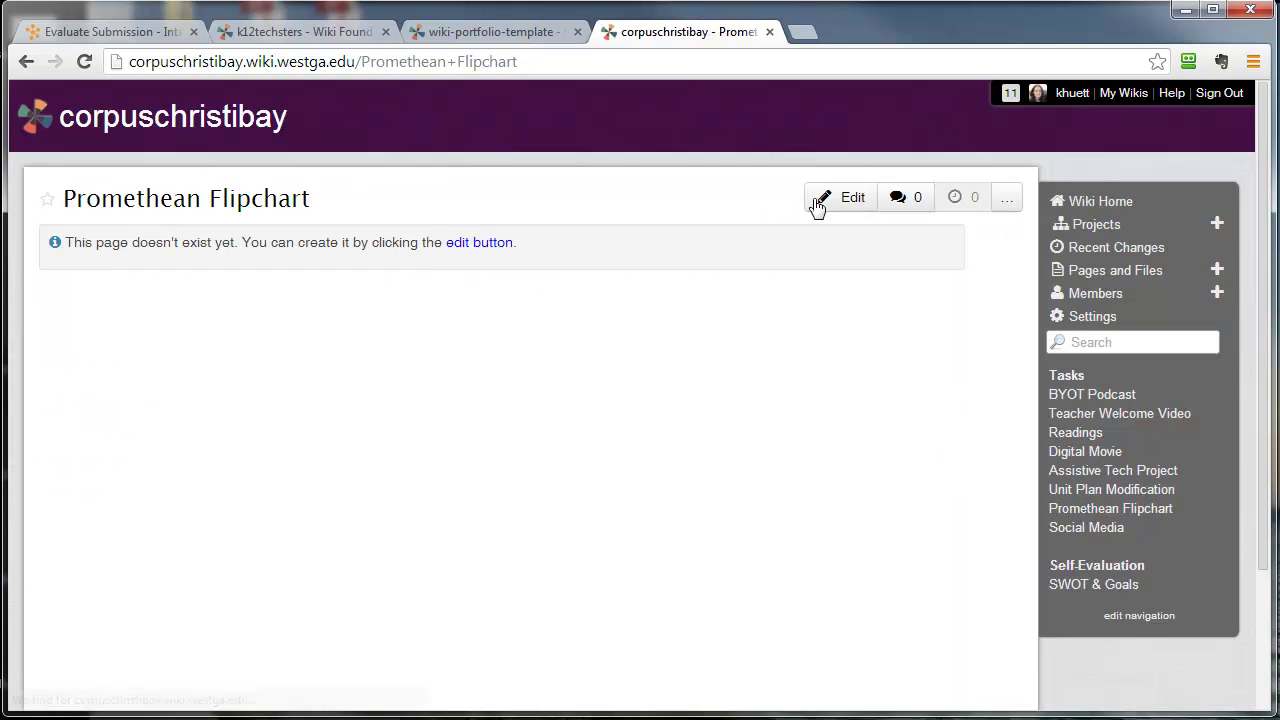
left_click(834, 204)
type("Artifact When this assignment is due, attach, embed or link the assignment artifact(s) here. (Delete this line once you have done this).   Reflection When the time comes at the end of the semester to submit your Final Portfolio, be sure you add a paragraph that answers this question: What did I do, and how can I use this in my targeted career? Be sure to delete these instructions.")
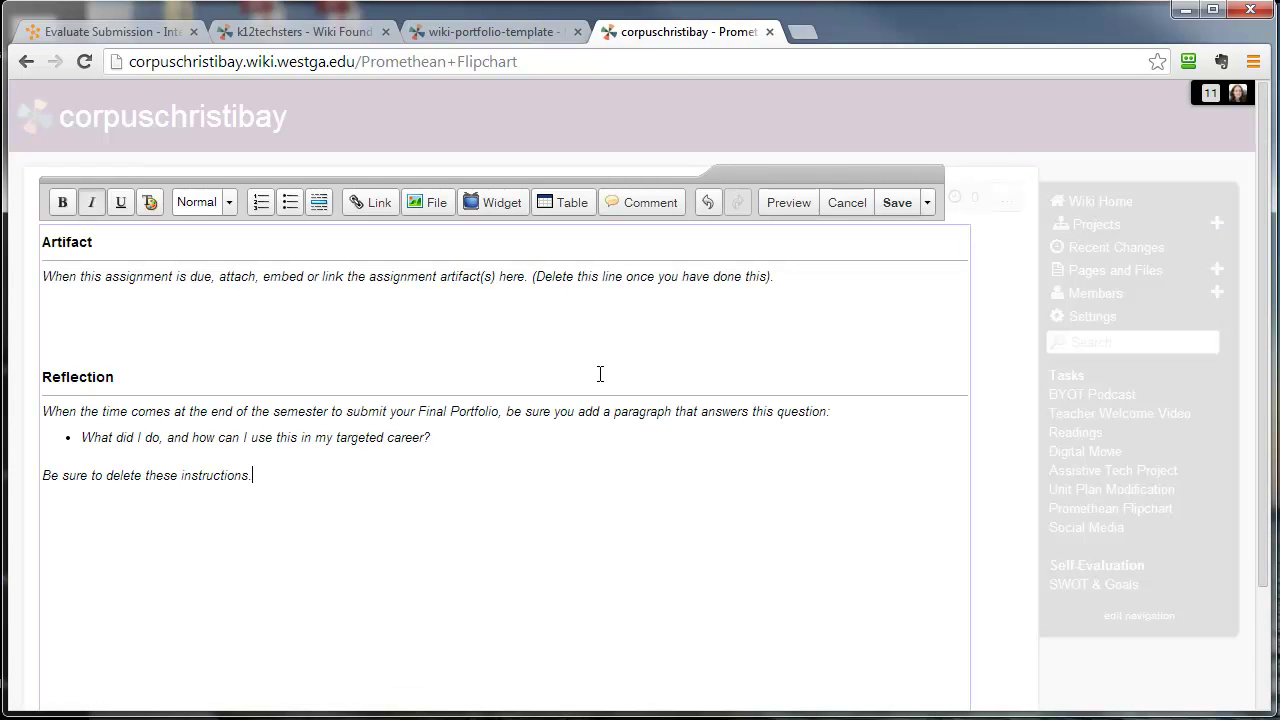
left_click(897, 202)
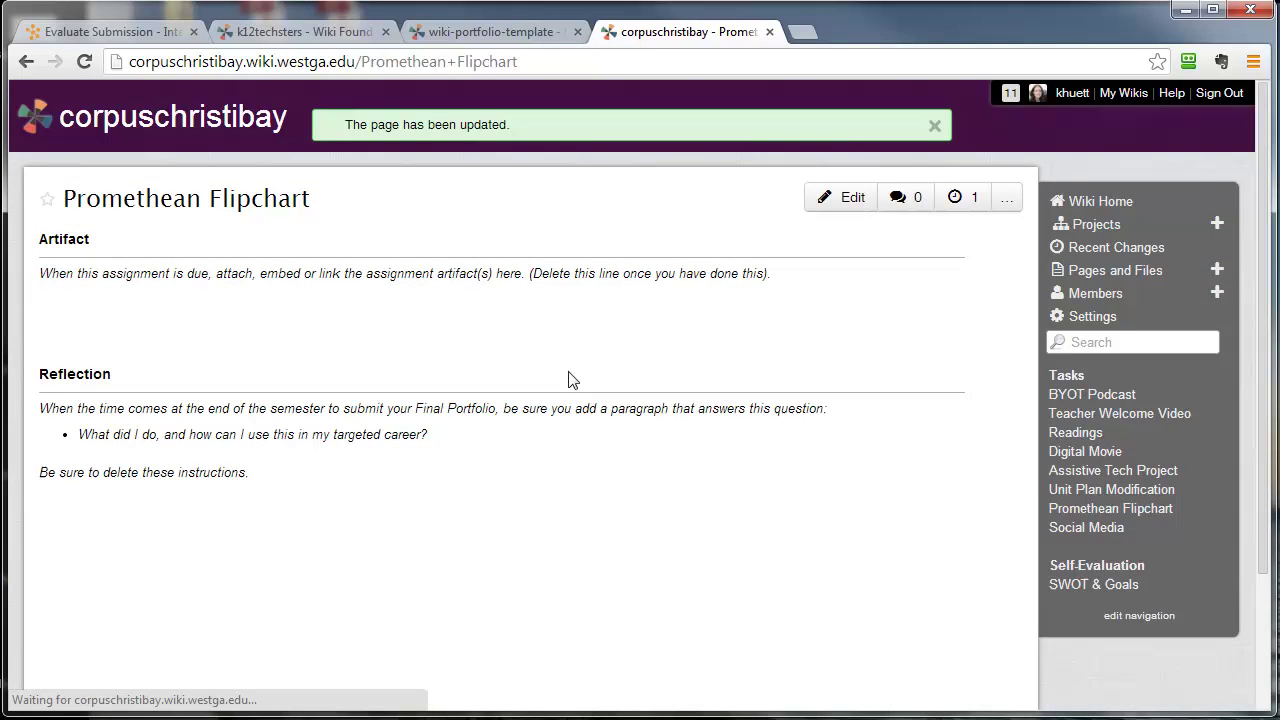
left_click(530, 32)
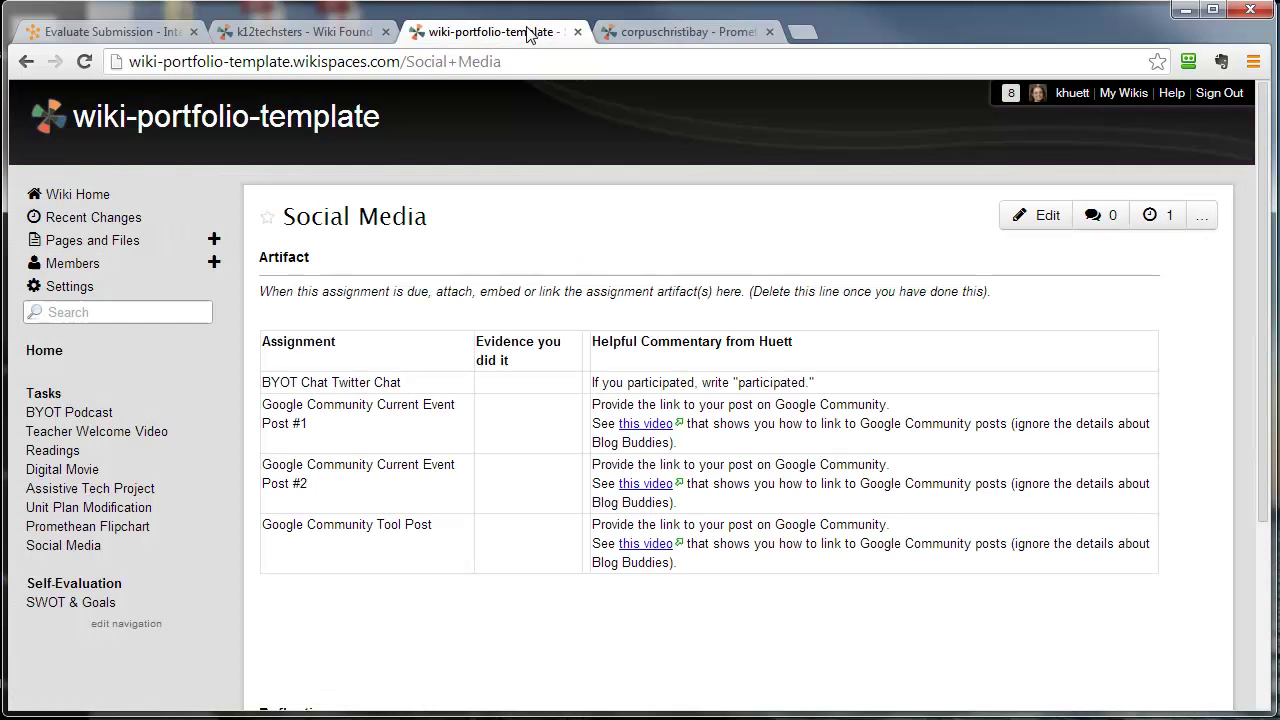
Copy the template's Unit Plan Modification content, including Design Standards Plus and Reflection.
left_click(95, 510)
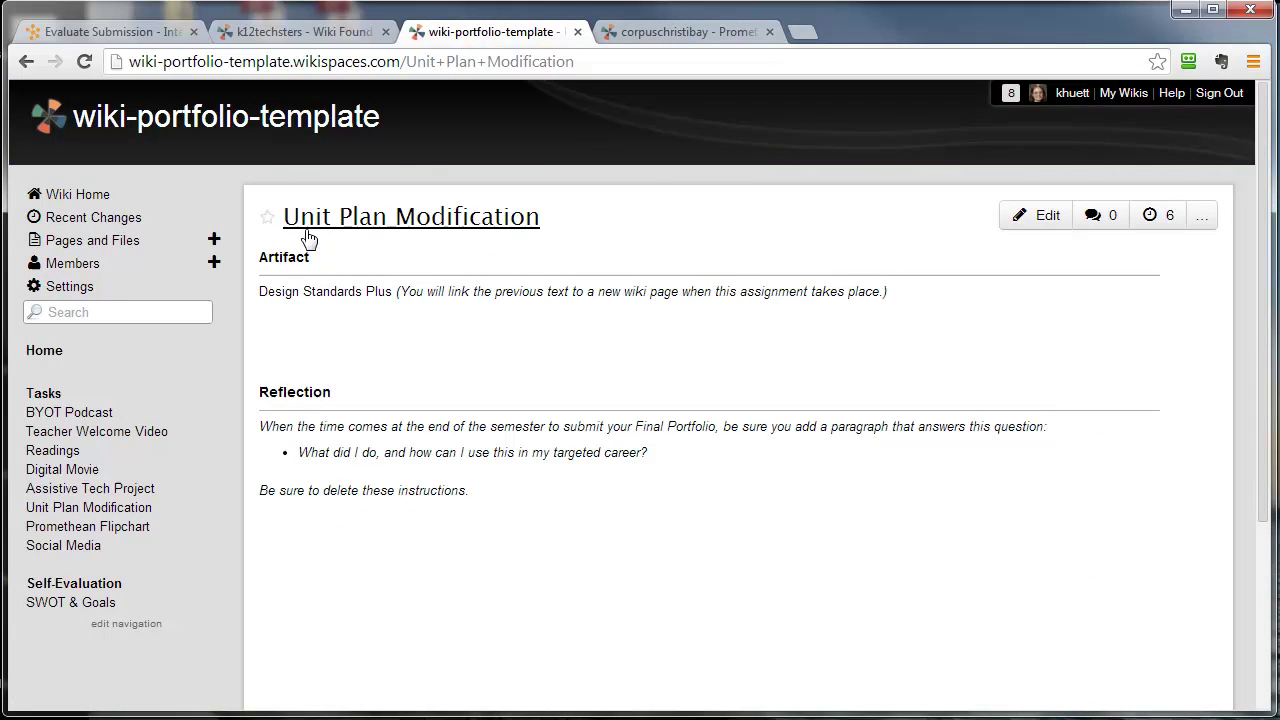
mouse_move(261, 258)
left_mouse_down()
mouse_move(470, 428)
mouse_move(513, 502)
left_mouse_up()
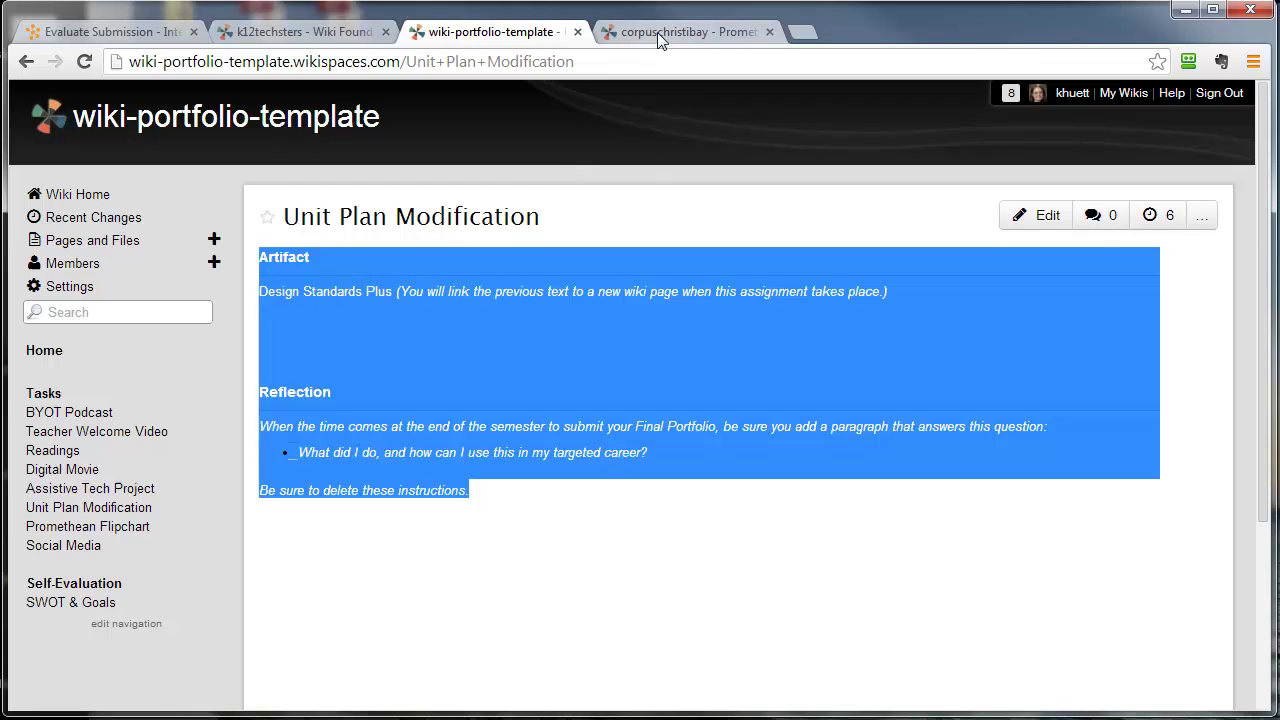
right_click(474, 313)
left_click(500, 324)
right_click(631, 332)
left_click(651, 350)
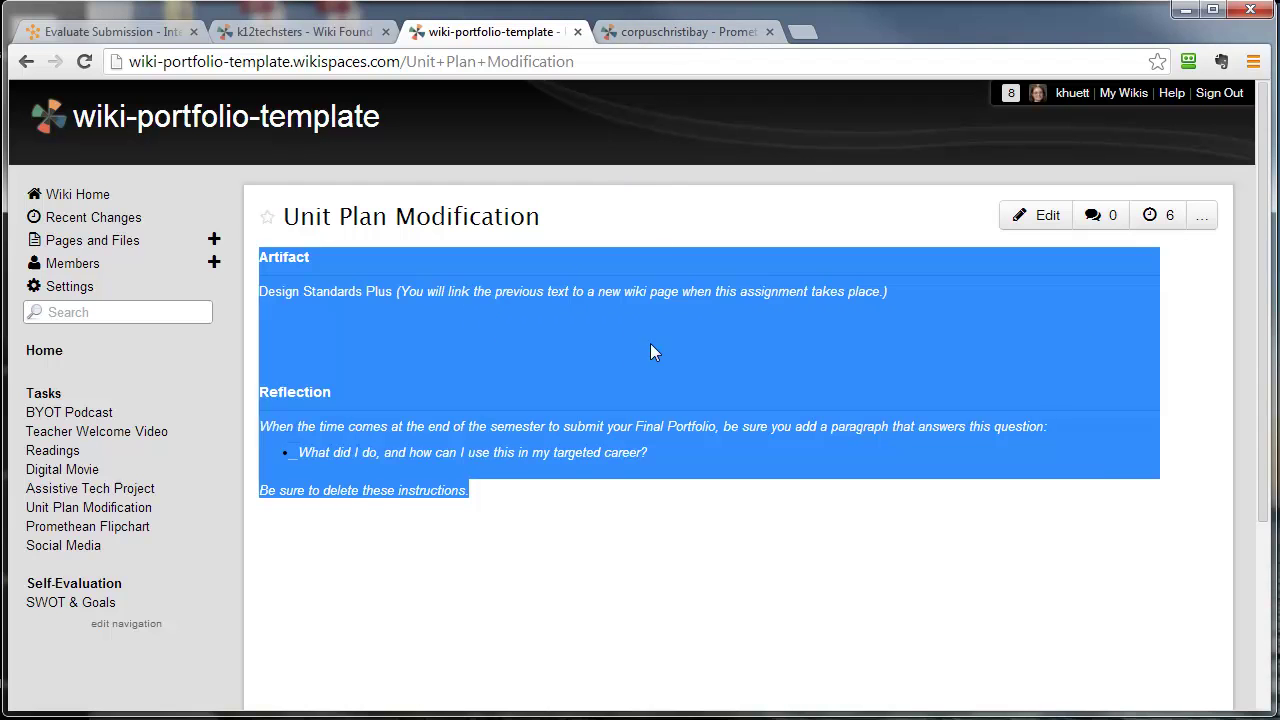
Create corpuschristibay's Unit Plan Modification page from the copied content and save it.
left_click(647, 32)
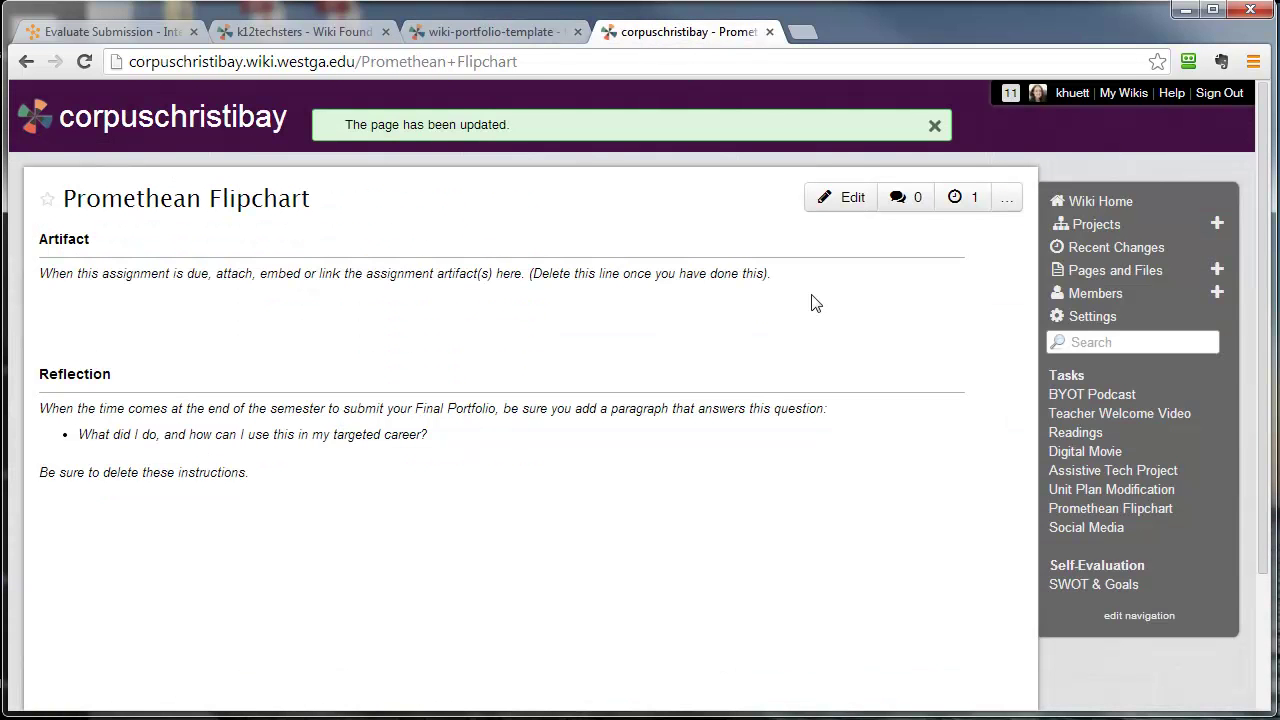
left_click(1105, 497)
left_click(843, 200)
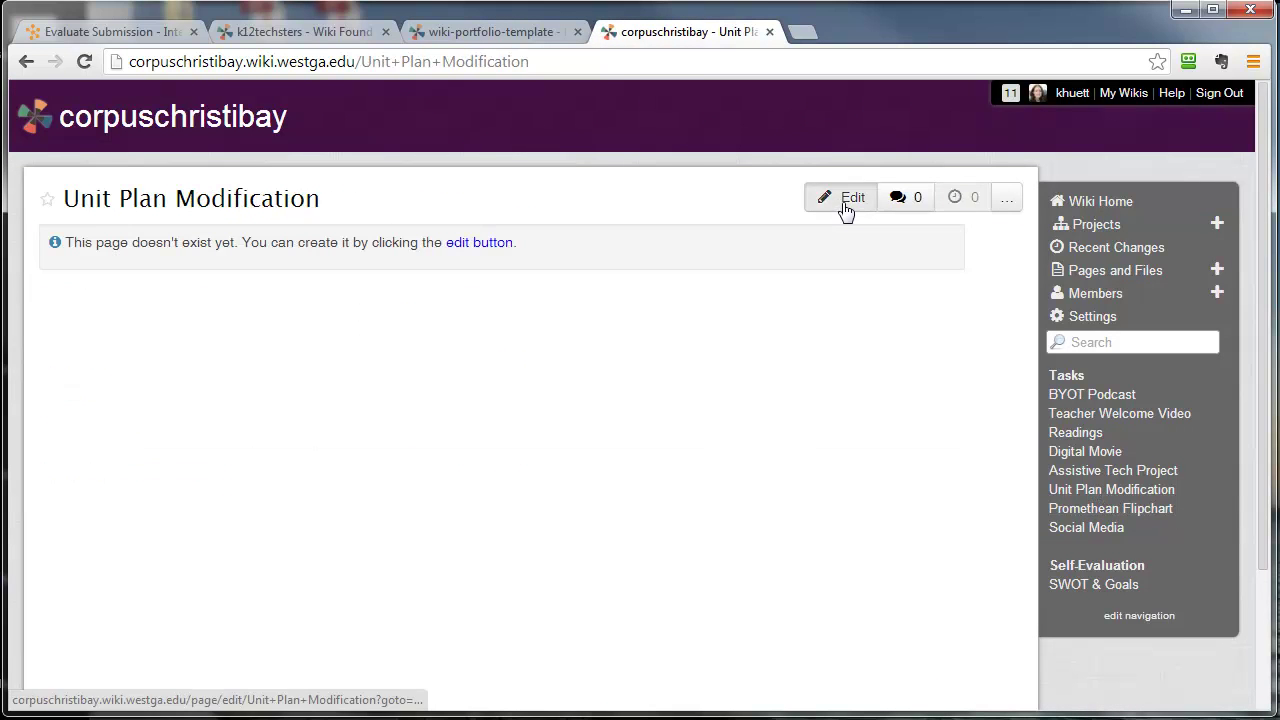
key("ctrl+v")
left_click(895, 205)
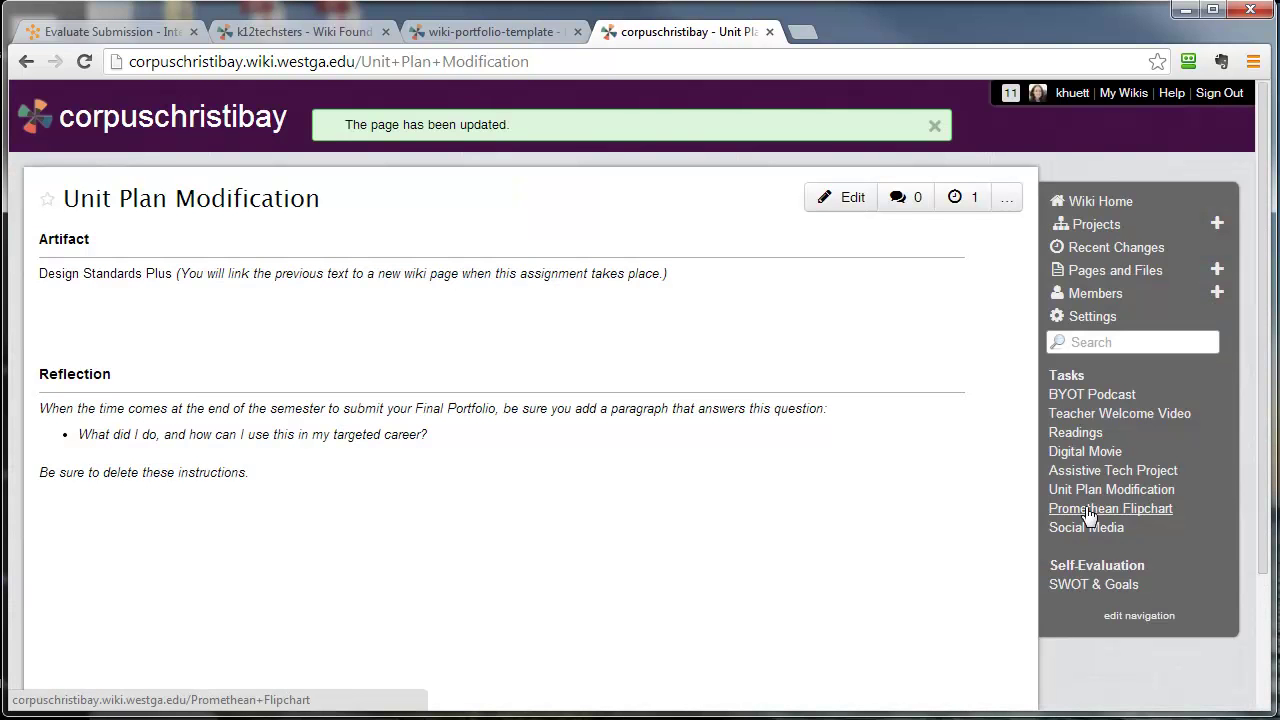
Select the three reading sections and their numbered questions on the template's Readings page.
left_click(1075, 432)
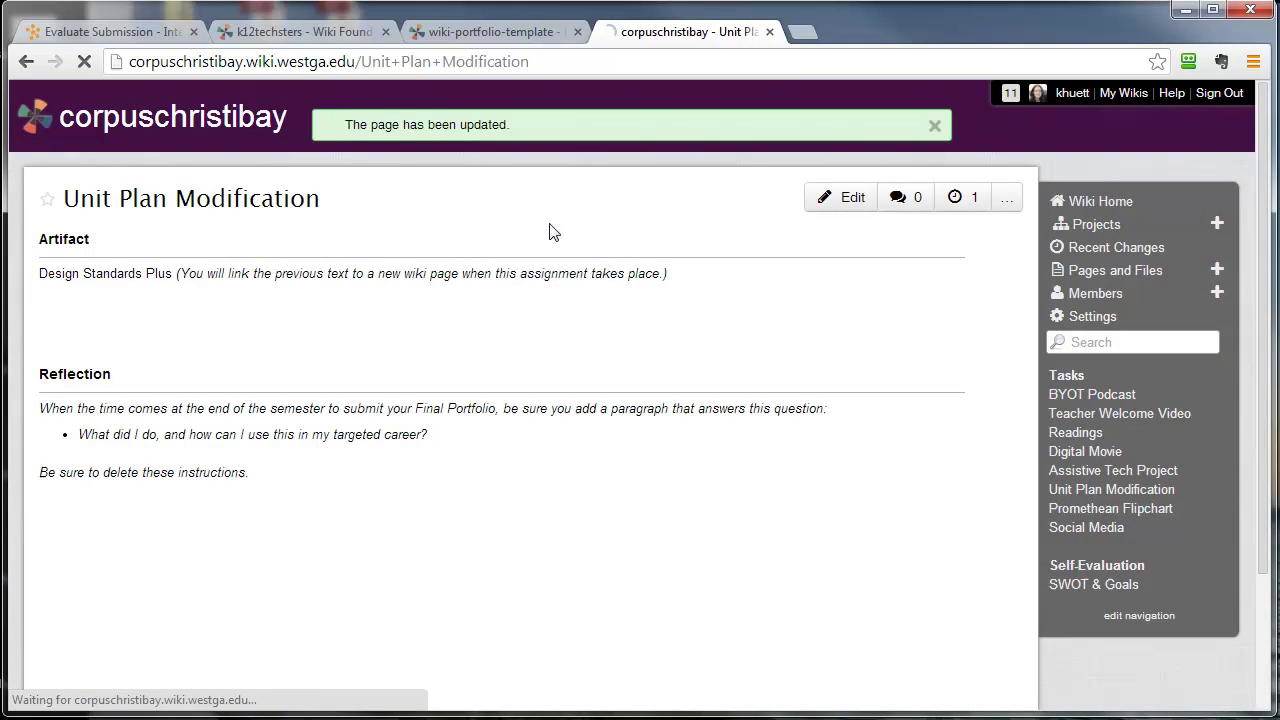
left_click(463, 31)
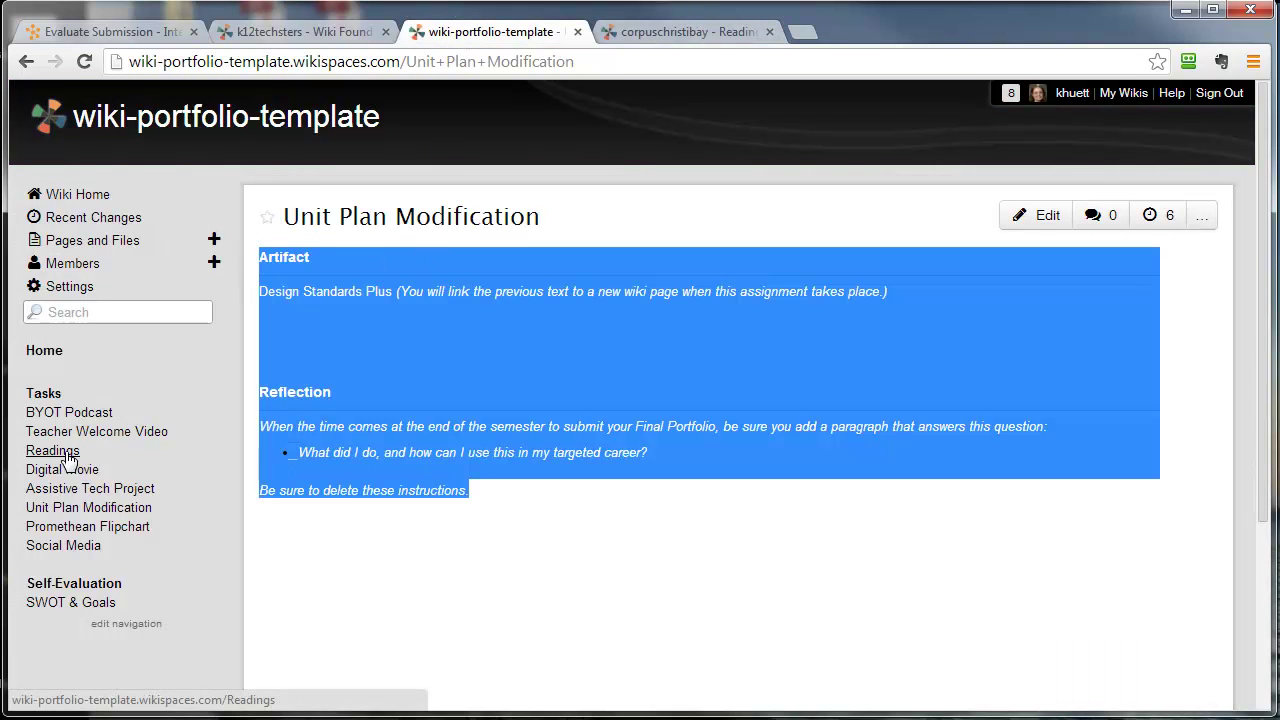
left_click(67, 455)
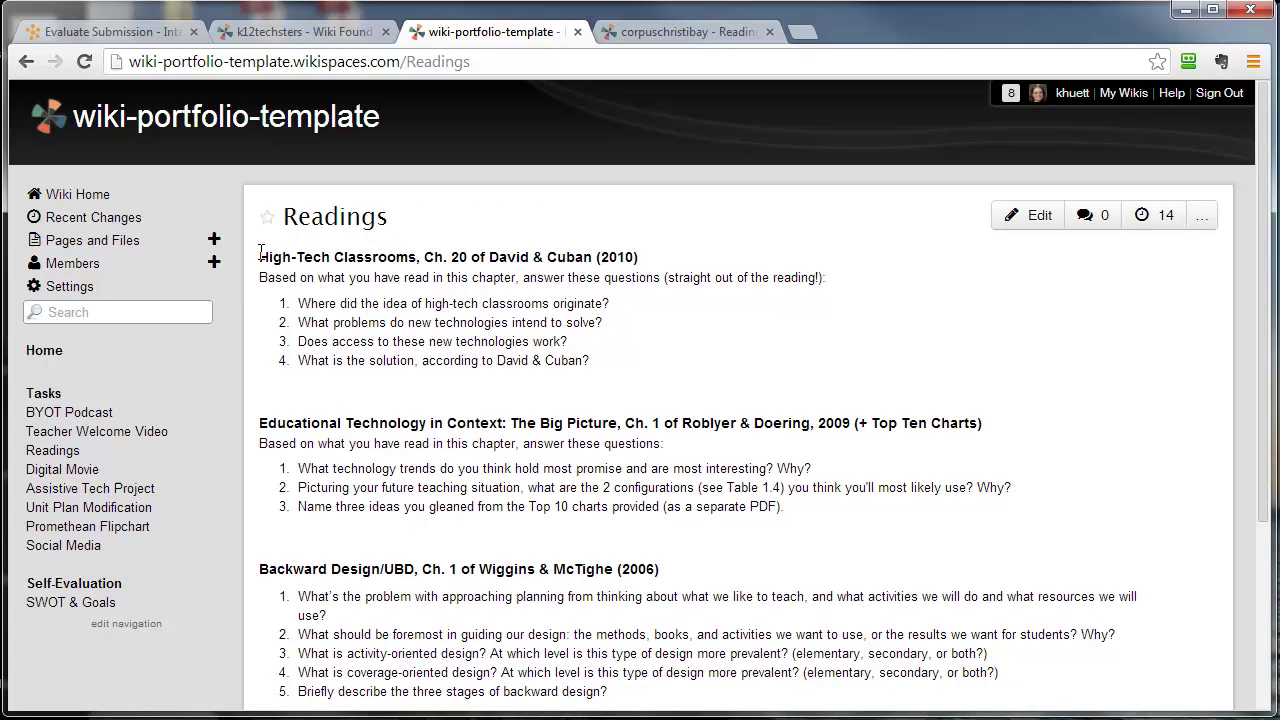
left_click_drag(260, 252, 626, 433)
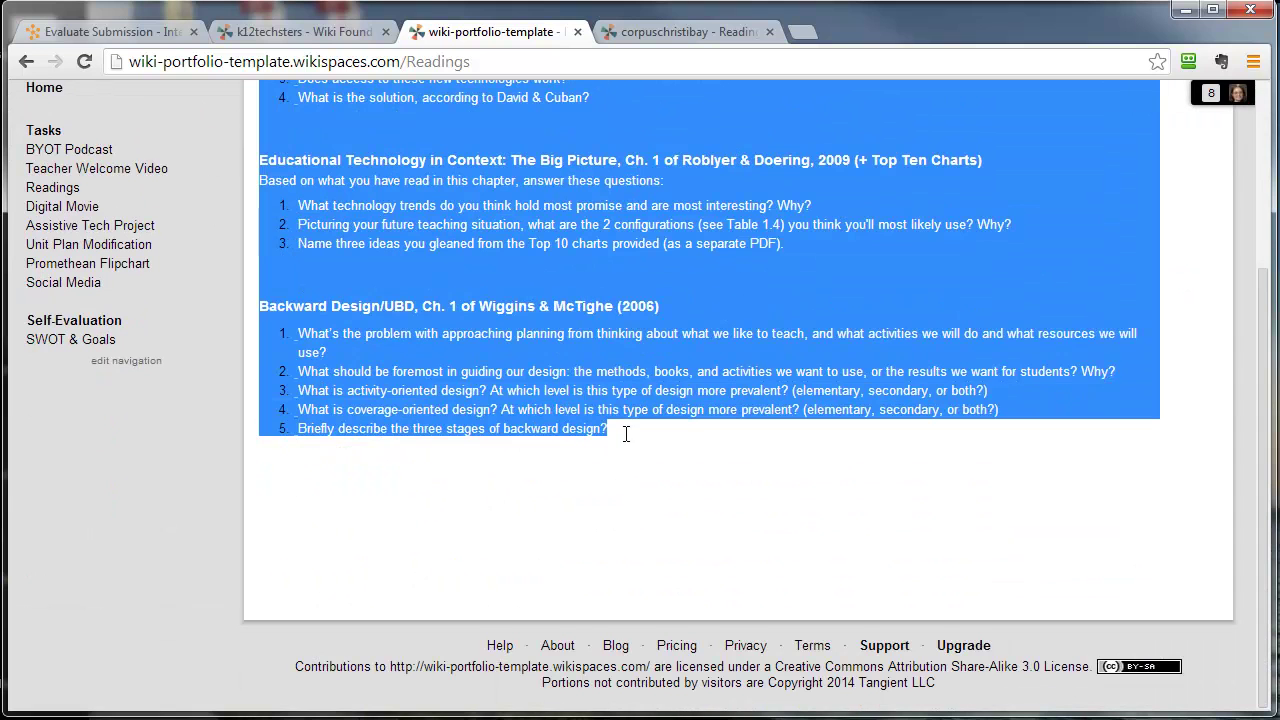
Create corpuschristibay's Readings page with the pasted reading questions and save it.
left_click(635, 33)
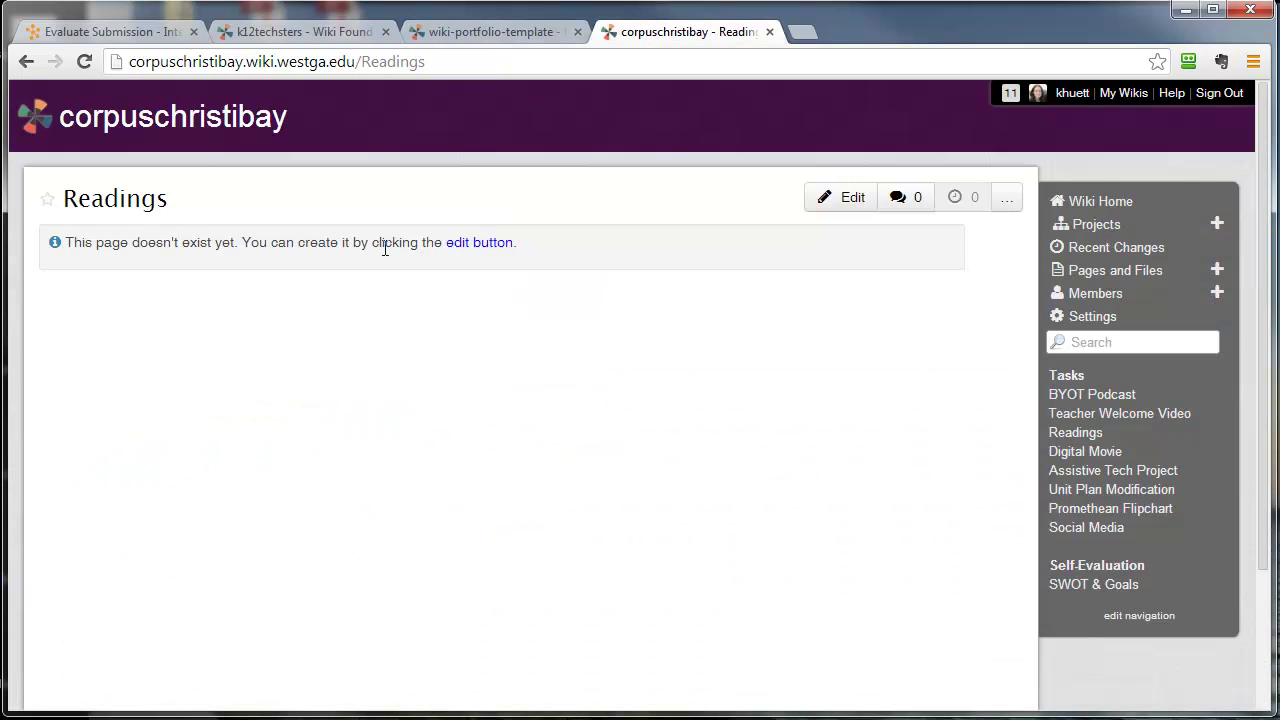
left_click(828, 200)
key("ctrl+v")
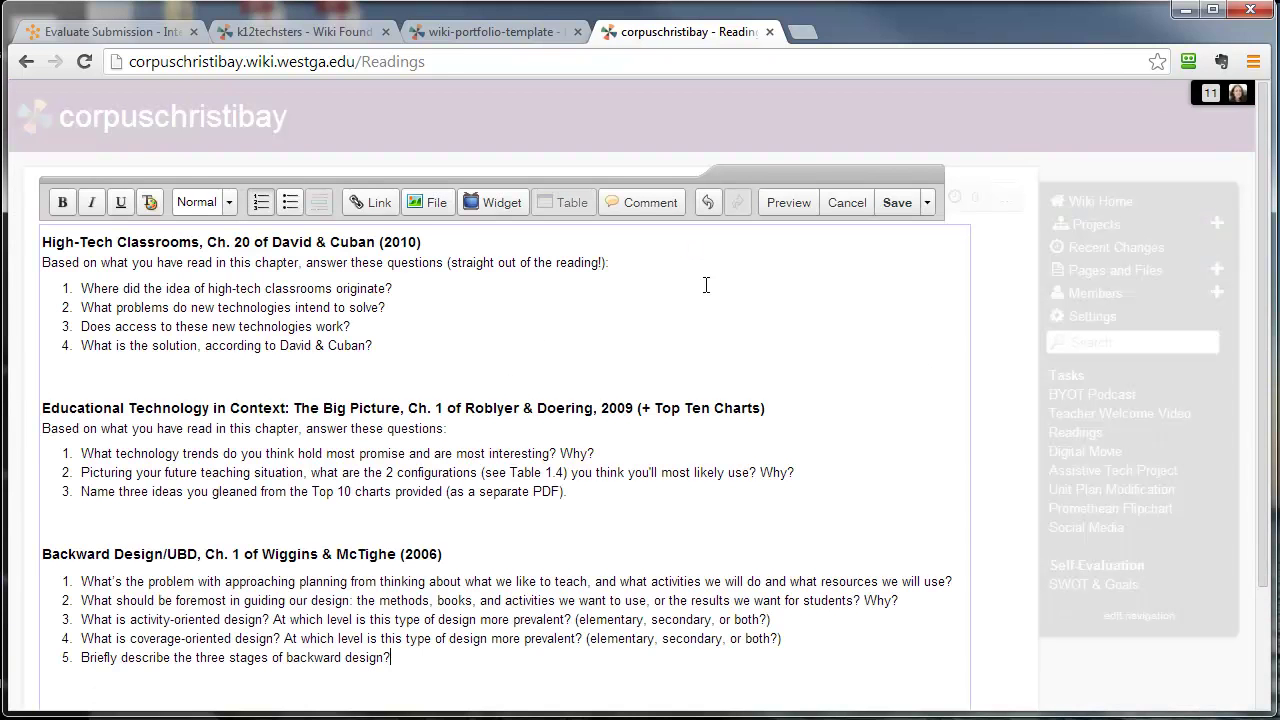
left_click(896, 205)
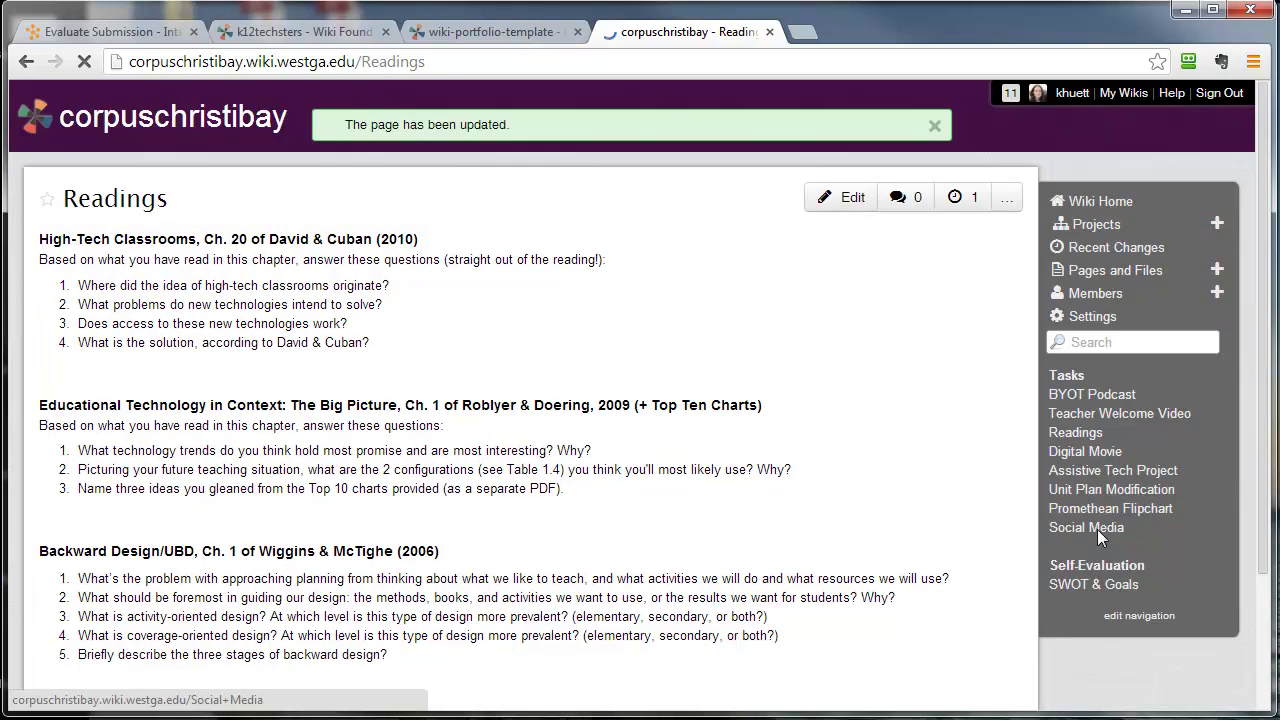
left_click(1097, 527)
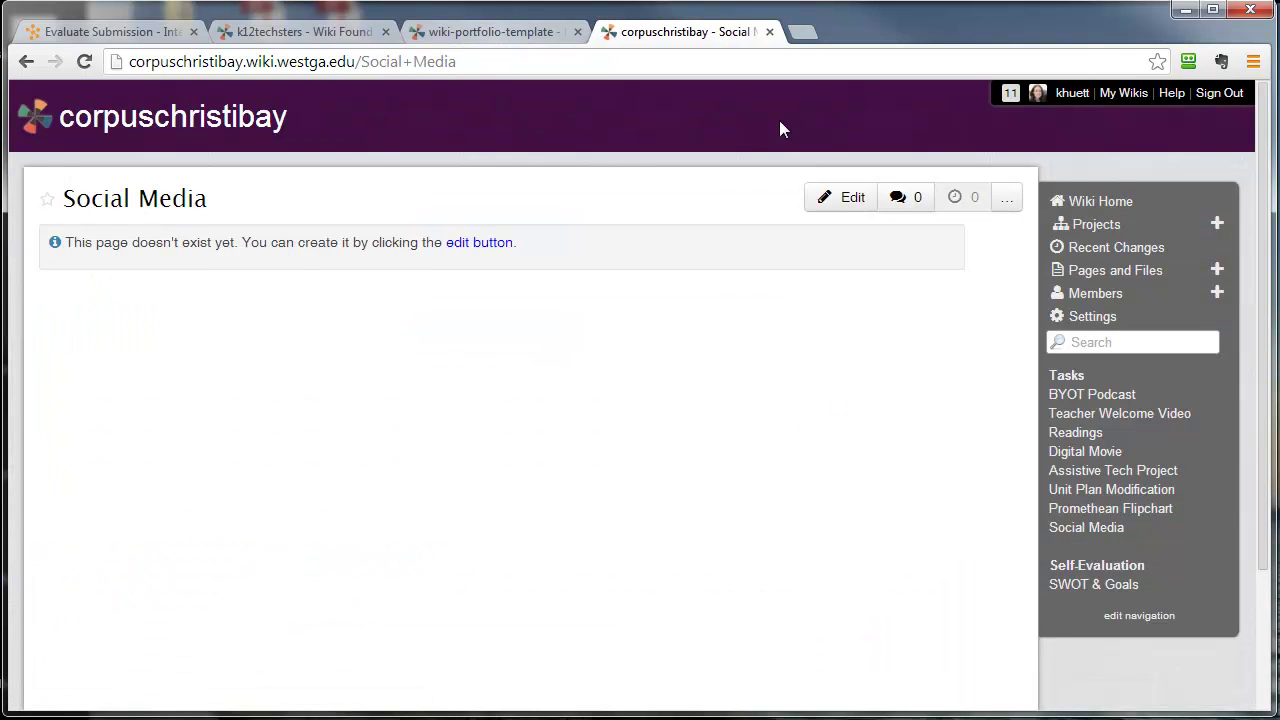
Start editing both the student's empty Social Media page and the template's Social Media page.
left_click(841, 205)
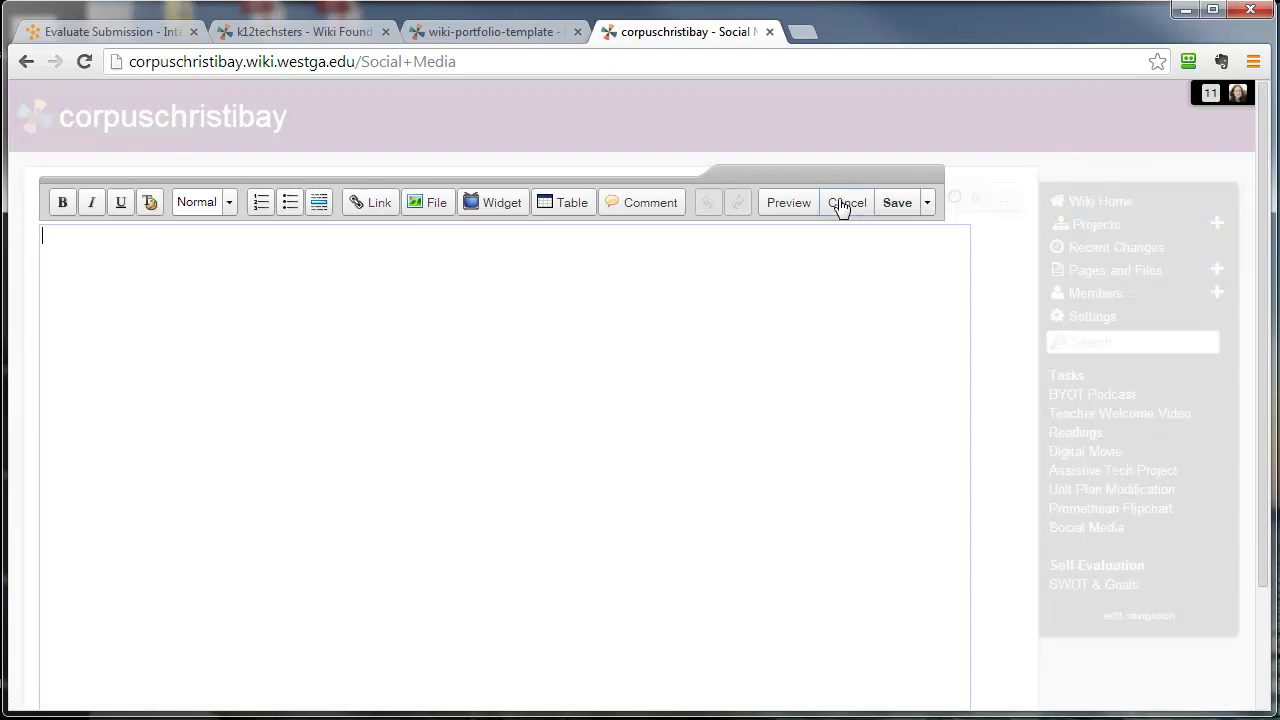
left_click(509, 33)
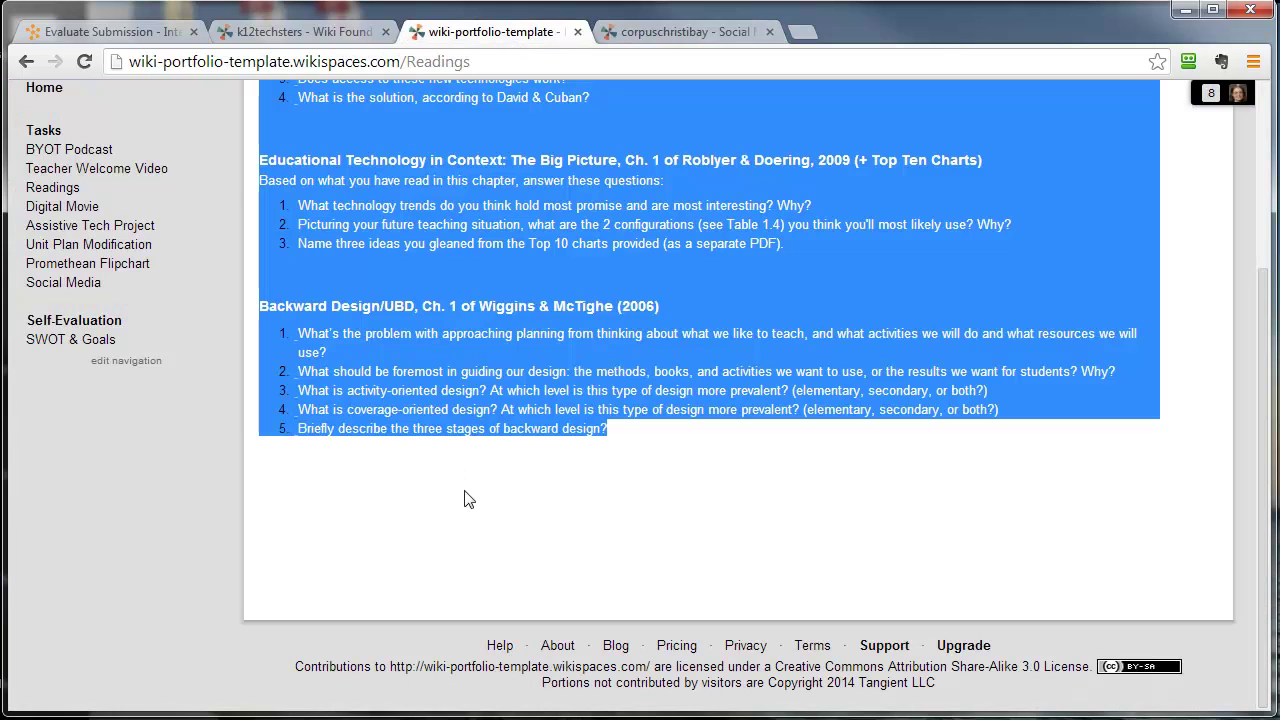
left_click(65, 283)
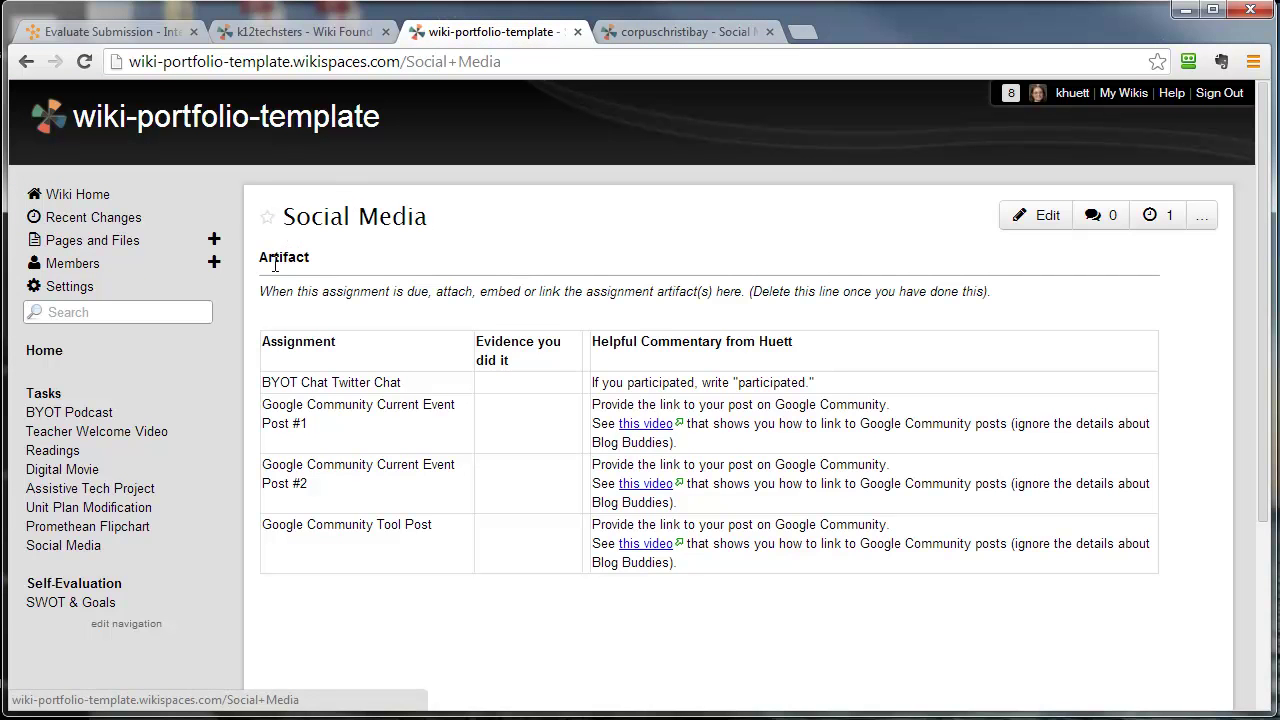
left_click_drag(261, 251, 347, 330)
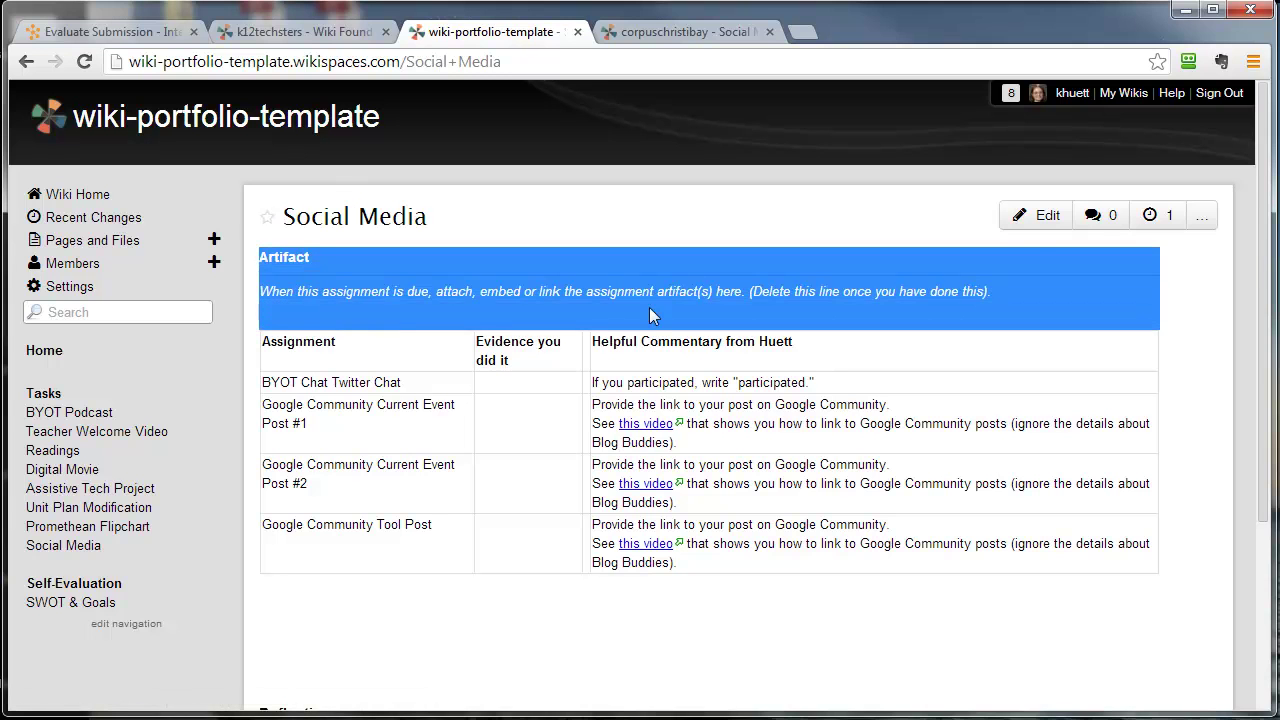
left_click(1040, 217)
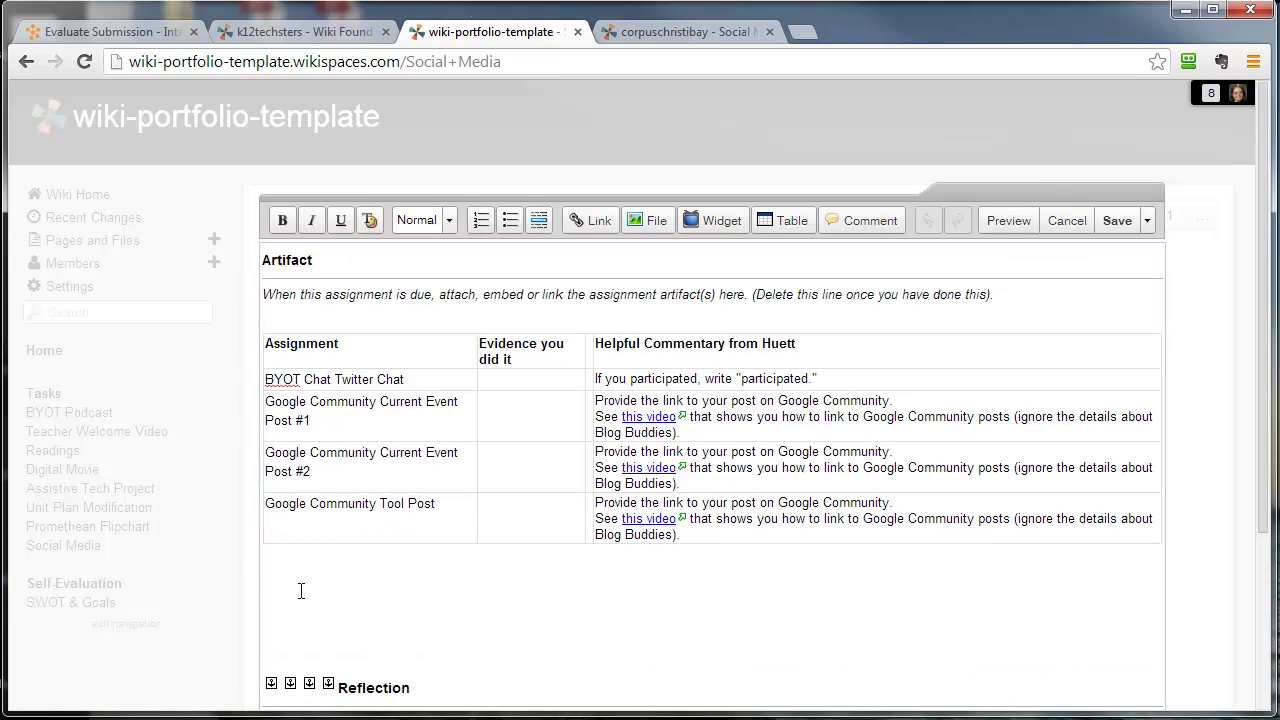
type("x")
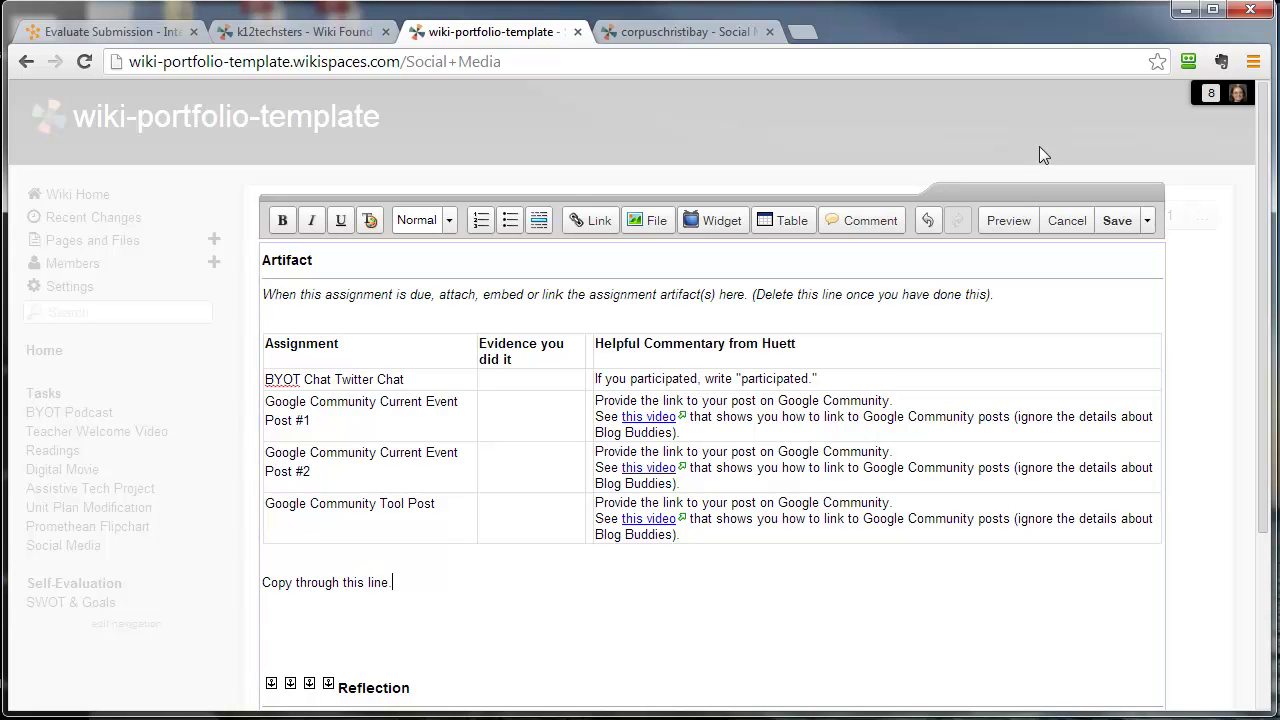
Delete the 'Copy through this line' marker and select the template's assignment table and Reflection content.
mouse_move(420, 586)
left_mouse_down()
mouse_move(268, 298)
mouse_move(264, 262)
left_mouse_up()
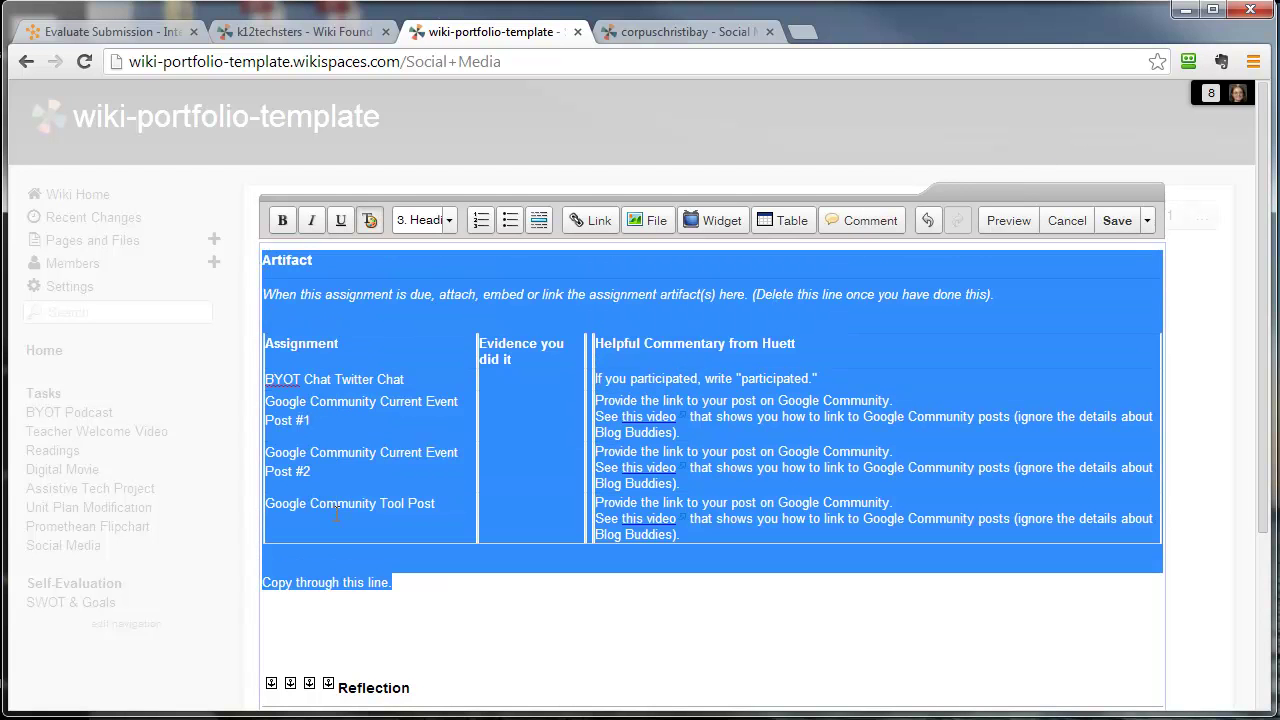
left_click(443, 619)
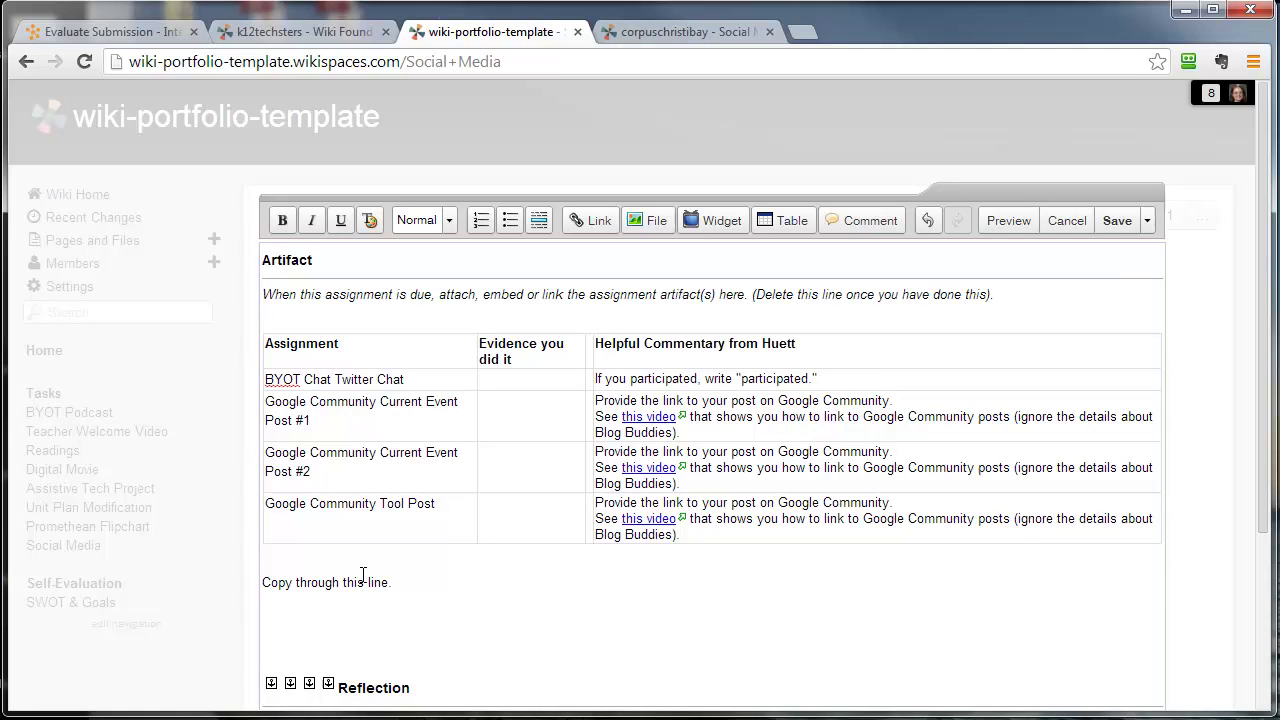
scroll(454, 625, "down", 1)
scroll(449, 620, "down", 2)
scroll(449, 620, "up", 2)
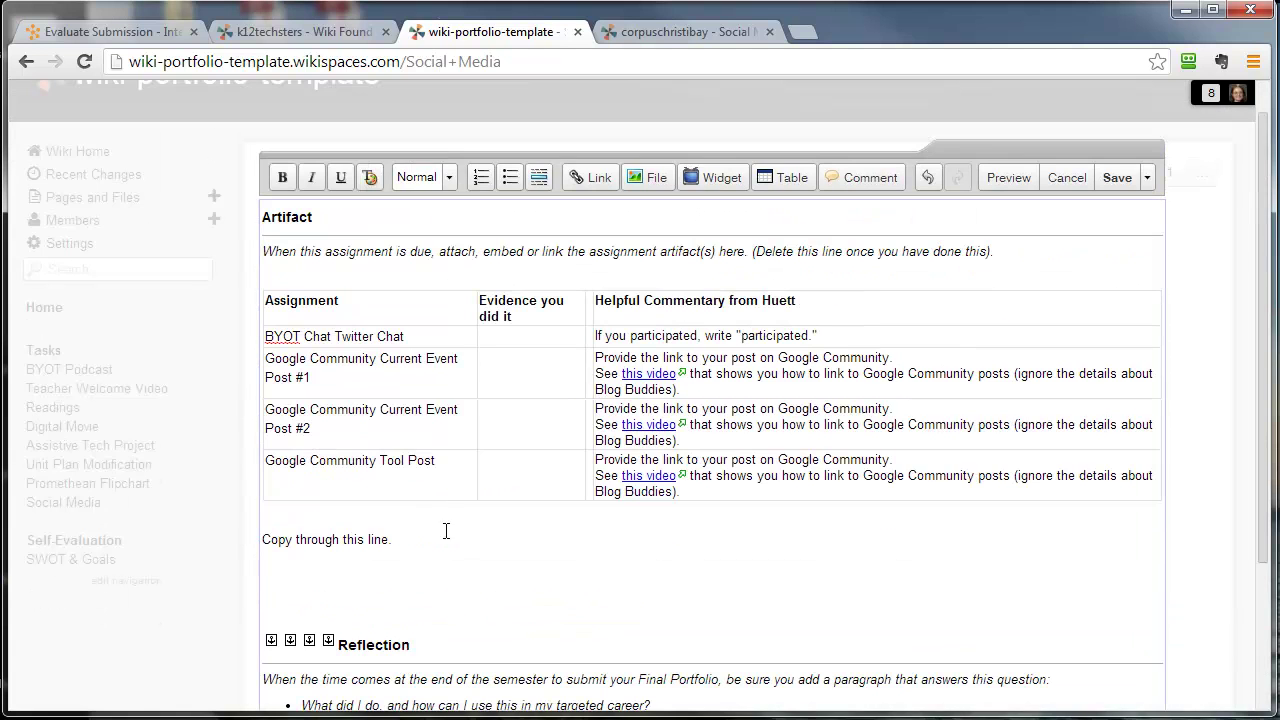
left_click_drag(437, 535, 250, 550)
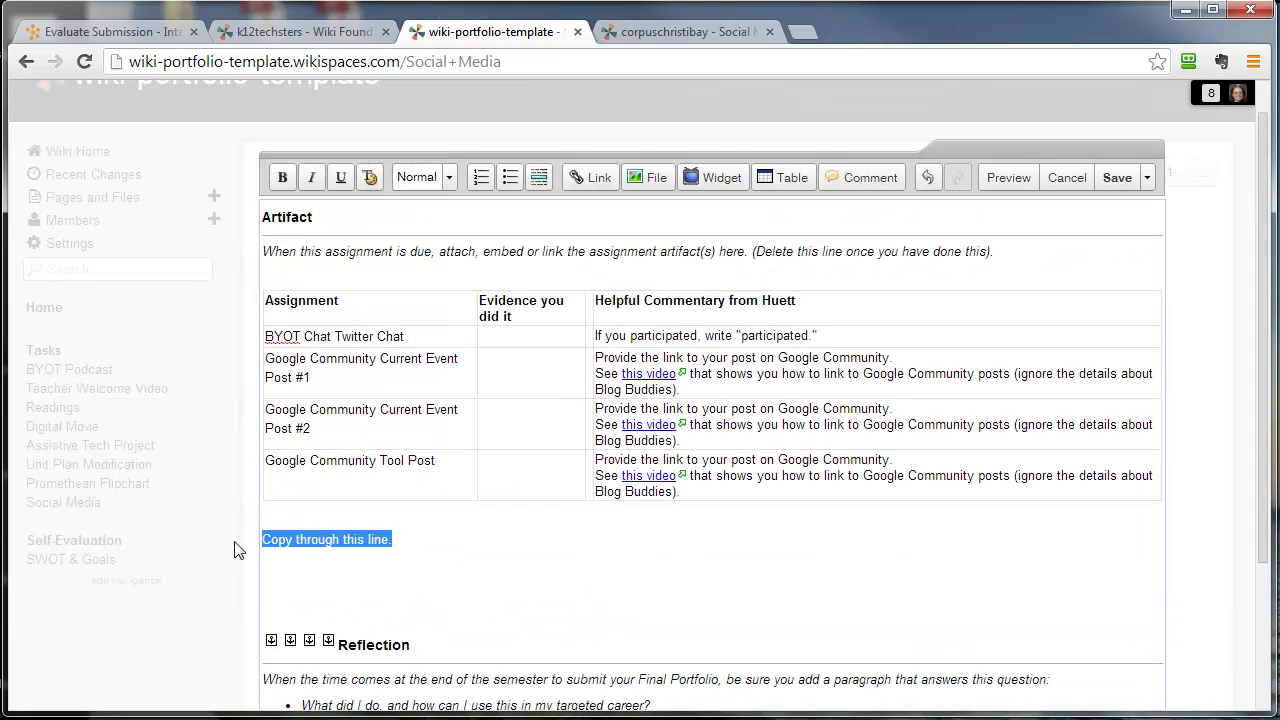
key("Delete")
key("Delete")
key("Delete")
key("Delete")
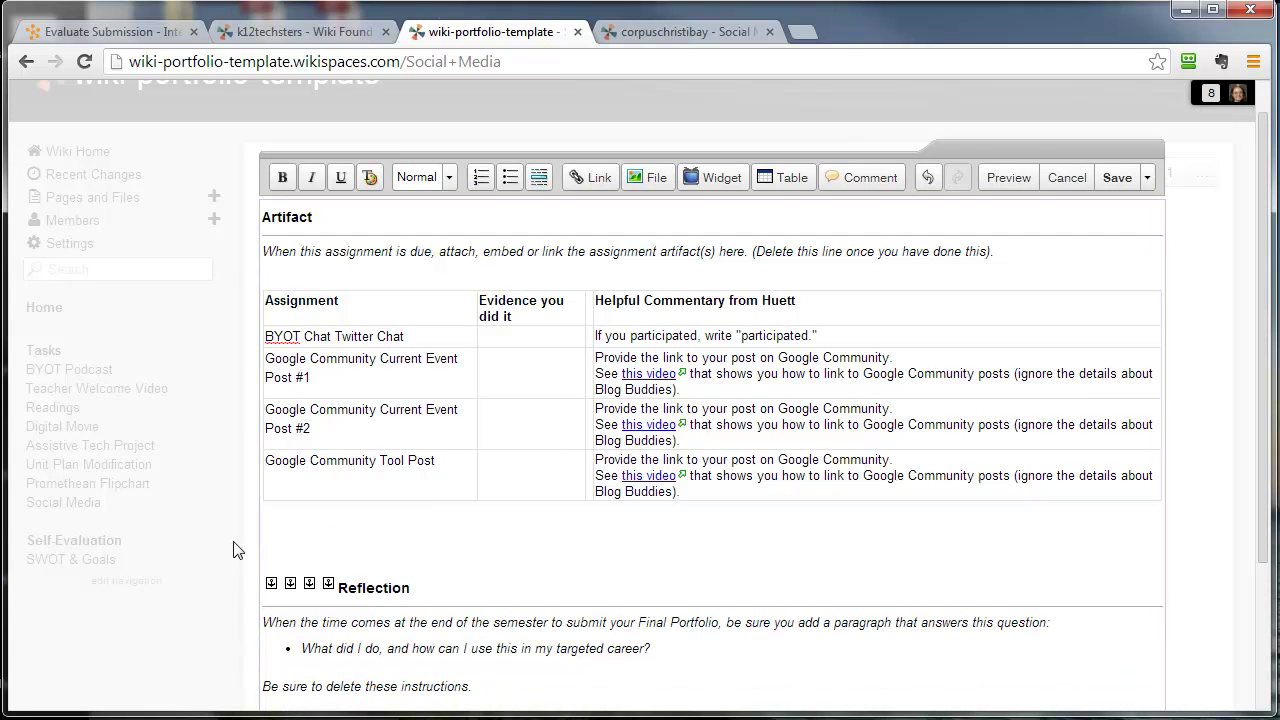
key("Down")
scroll(537, 600, "down", 1)
mouse_move(509, 603)
left_mouse_down()
mouse_move(263, 432)
mouse_move(263, 243)
left_mouse_up()
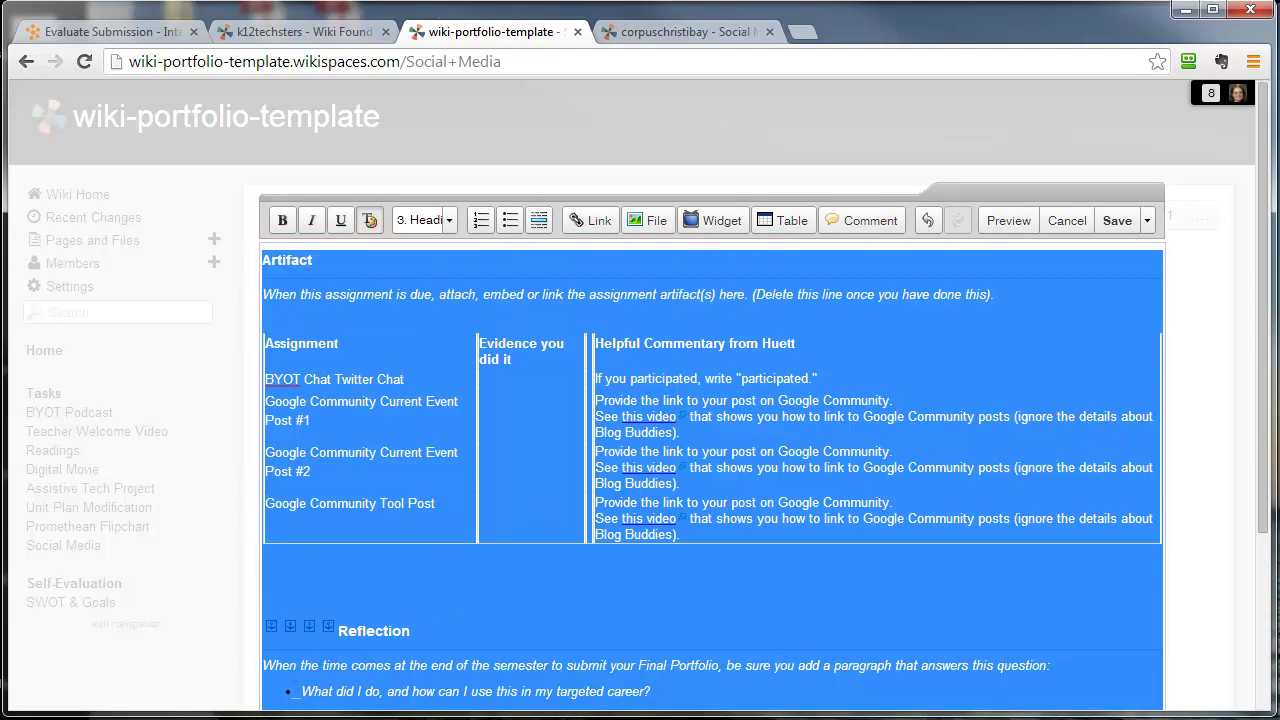
Paste the Social Media assignment table and Reflection into corpuschristibay's page and save it.
left_click(680, 31)
key("ctrl+v")
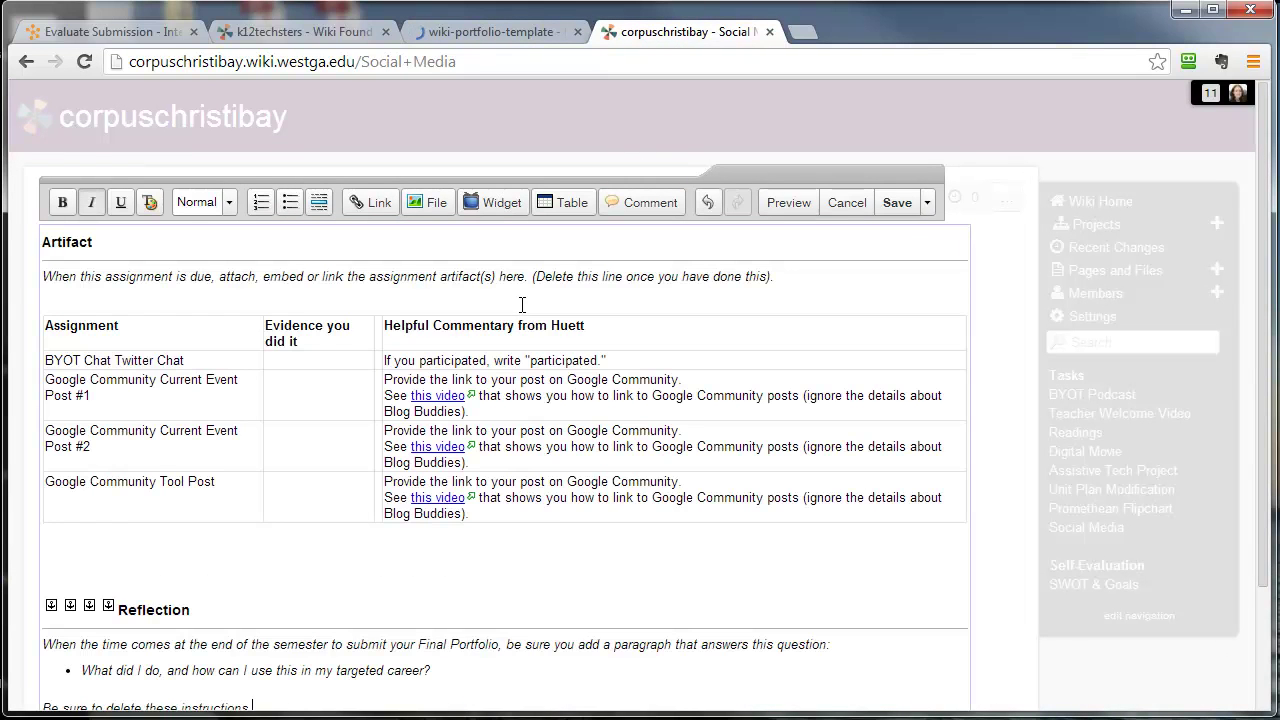
left_click(899, 205)
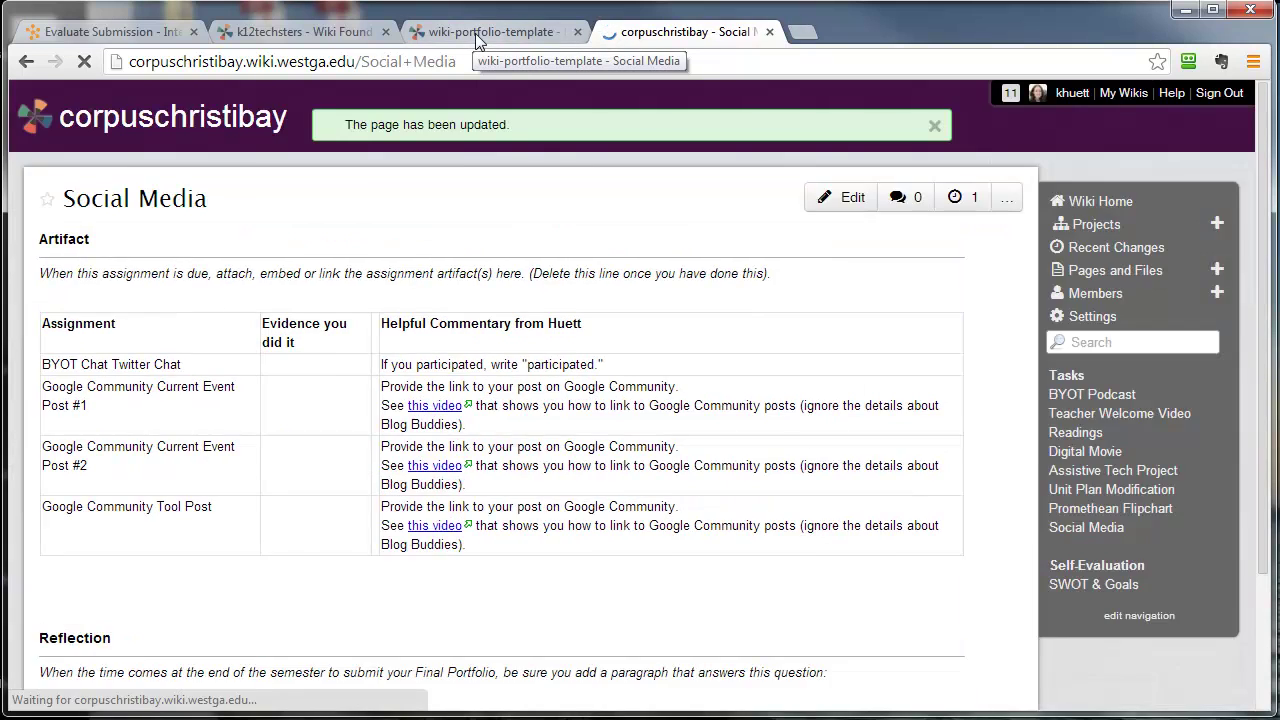
left_click(476, 32)
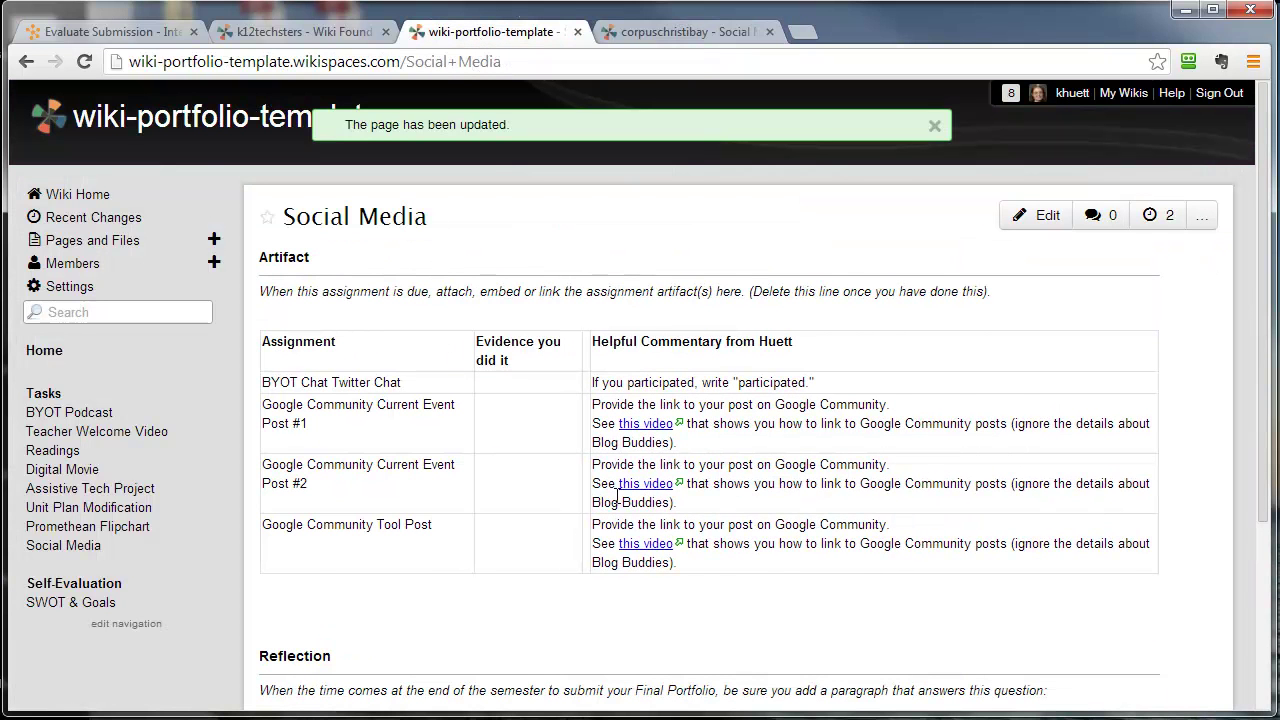
scroll(700, 520, "down", 1)
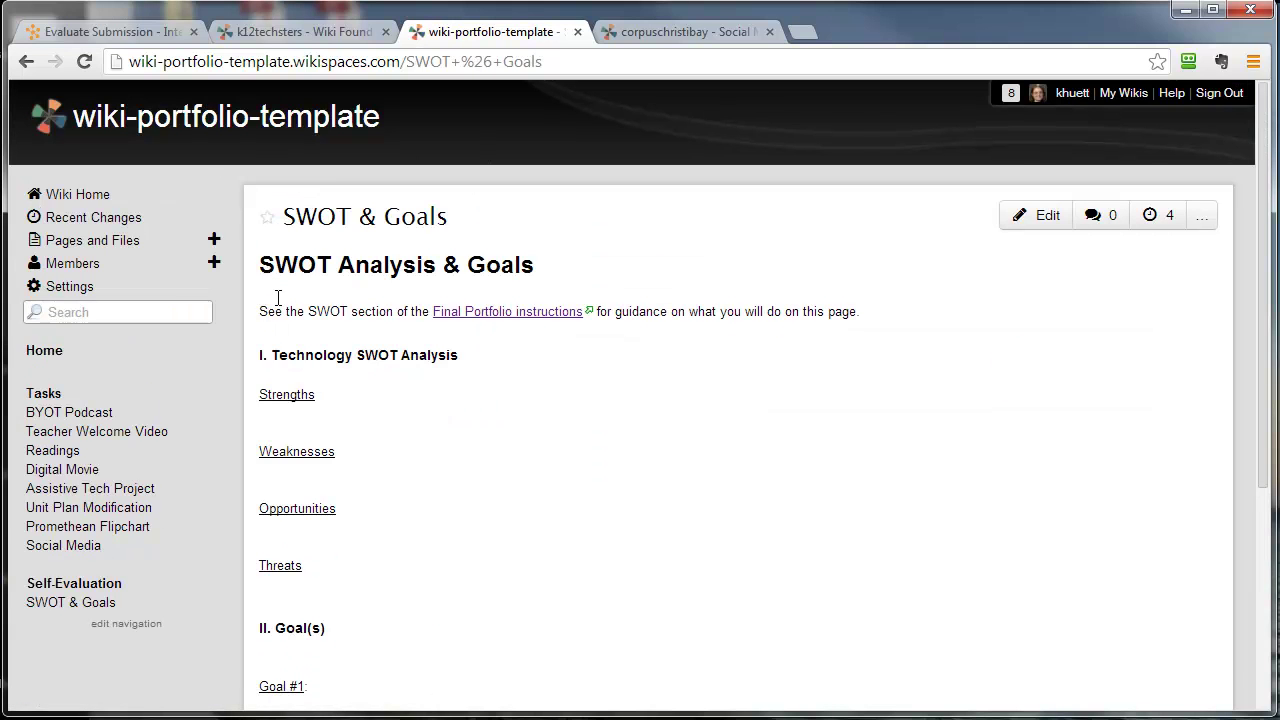
Create corpuschristibay's SWOT & Goals page with the template's SWOT categories and goal lines.
scroll(286, 320, "down", 3)
mouse_move(278, 297)
left_mouse_down()
mouse_move(355, 449)
mouse_move(457, 551)
mouse_move(443, 575)
left_mouse_up()
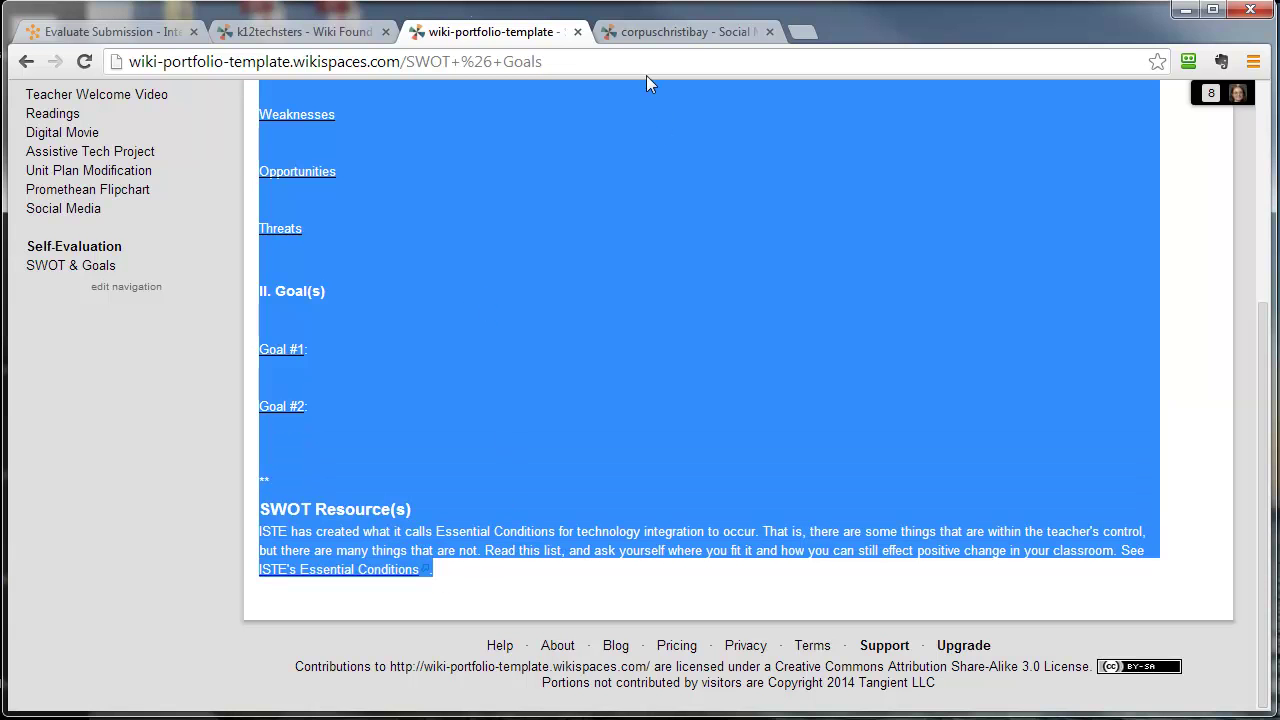
left_click(668, 32)
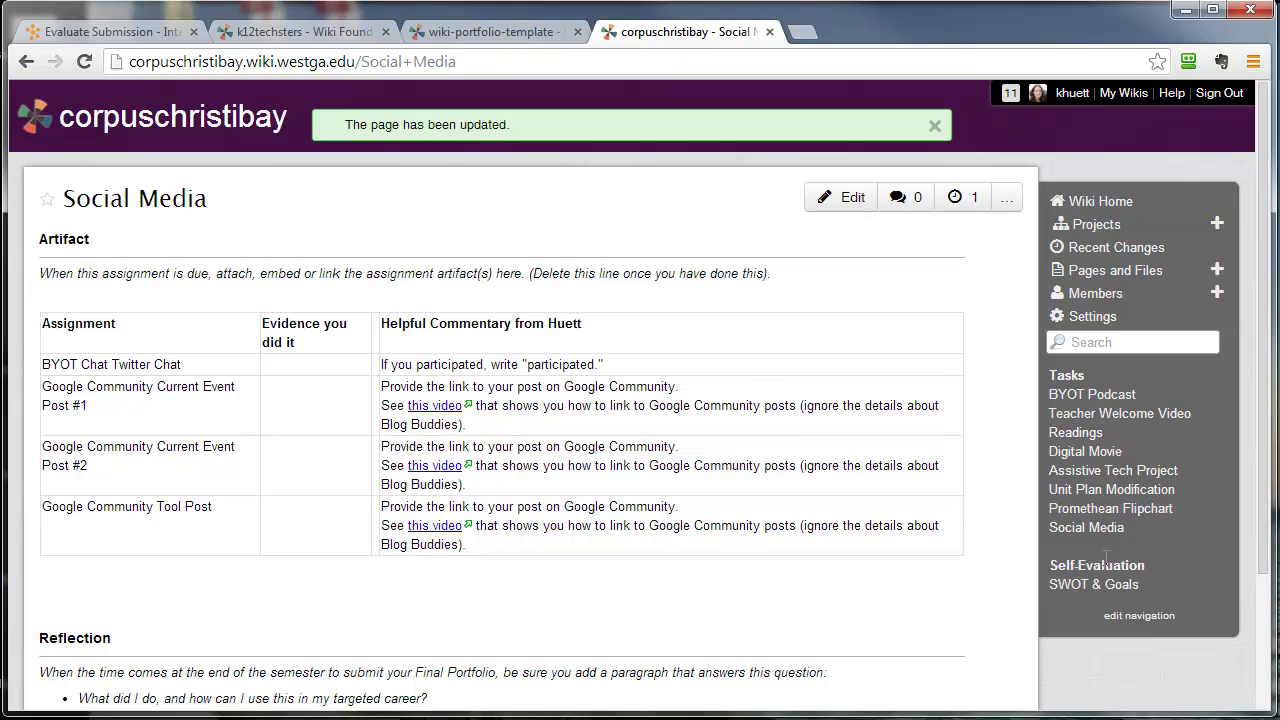
left_click(1100, 586)
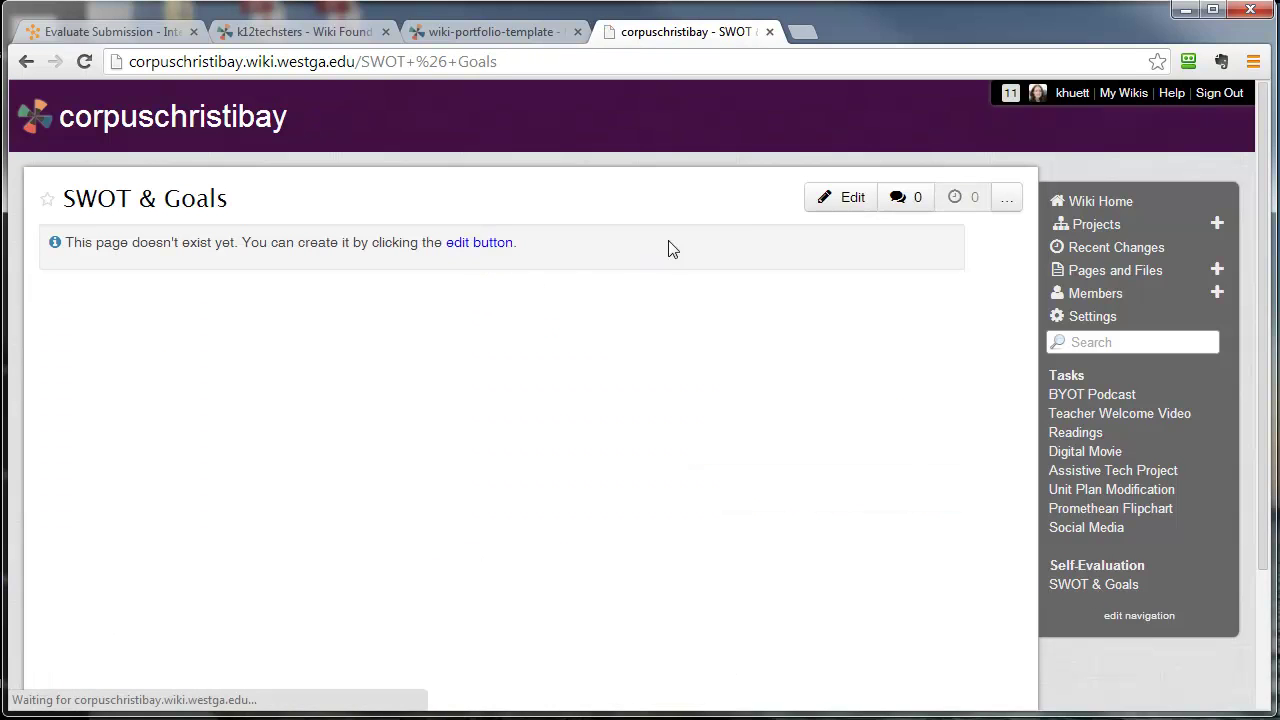
left_click(822, 207)
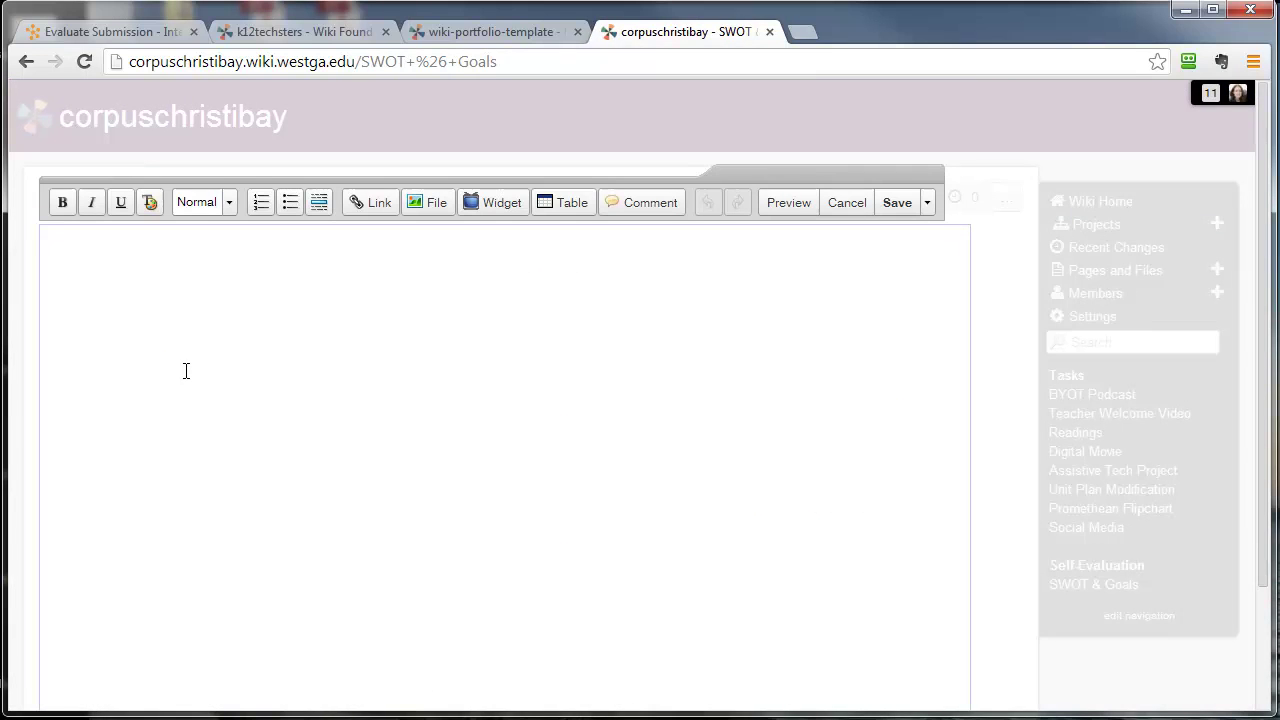
key("ctrl+v")
left_click(897, 203)
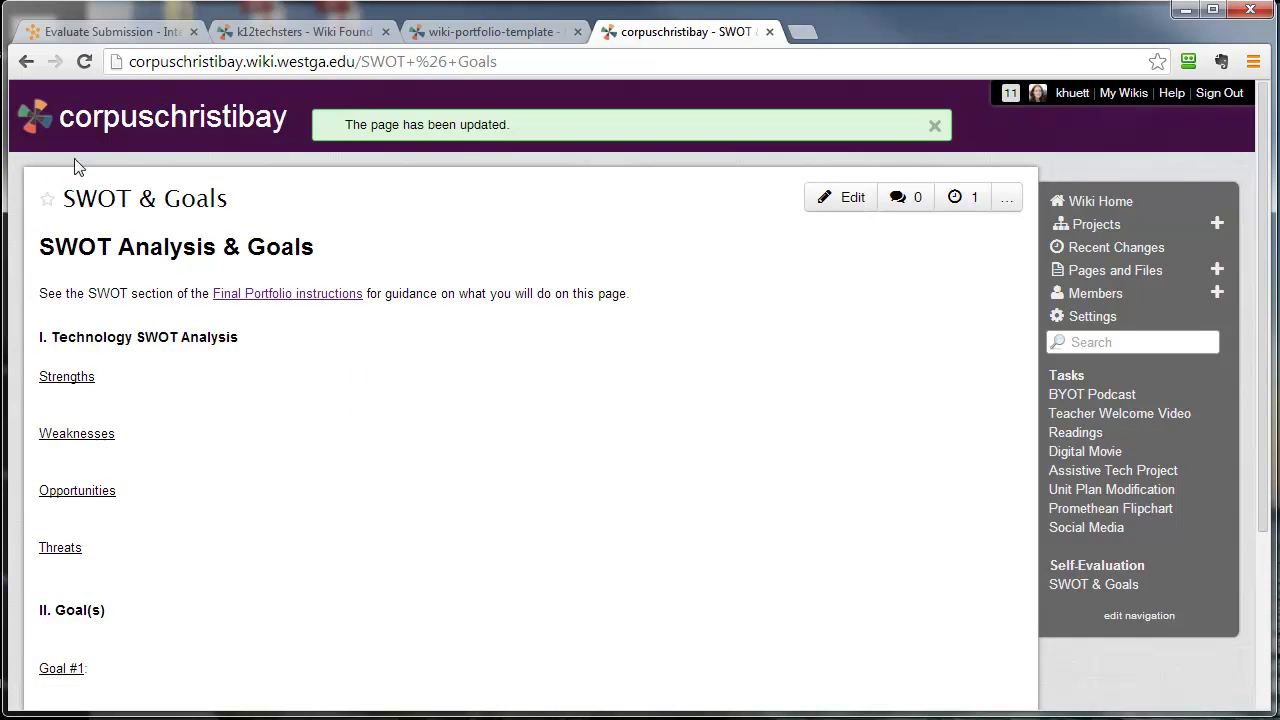
left_click(130, 128)
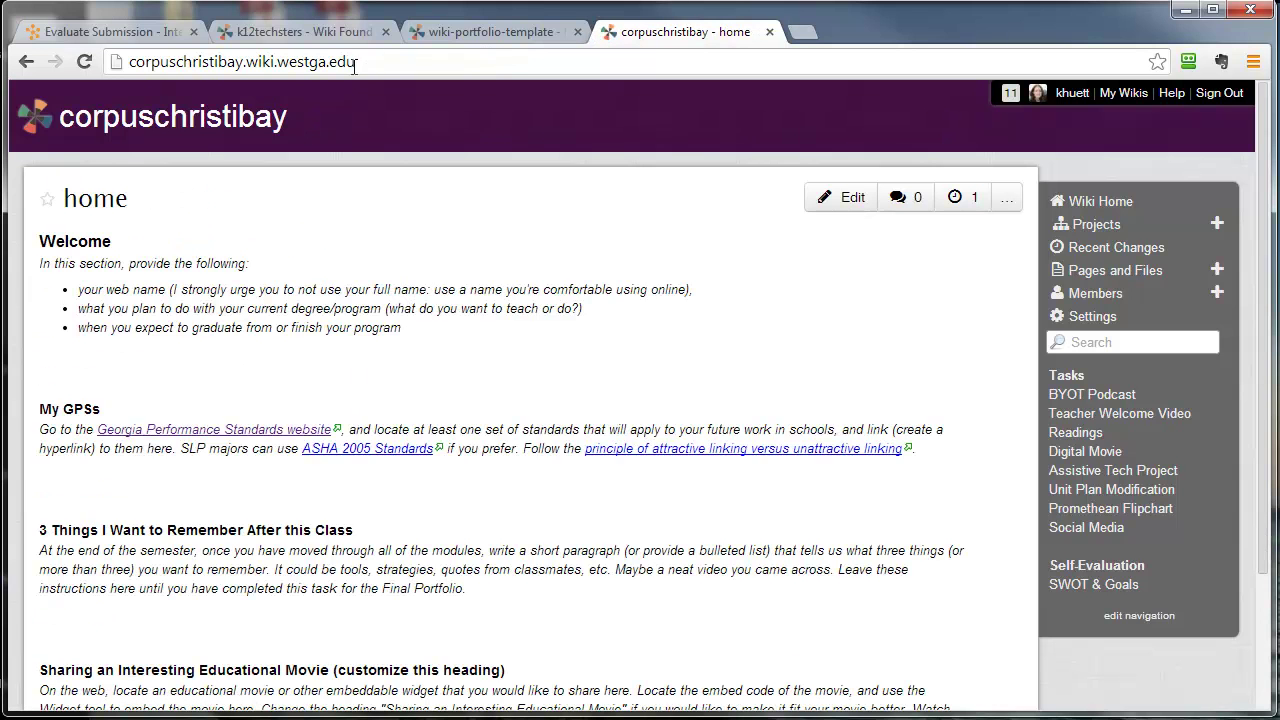
Return to the k12techsters Wiki Foundation tab to reread assignment steps 3 through 8.
left_click(308, 32)
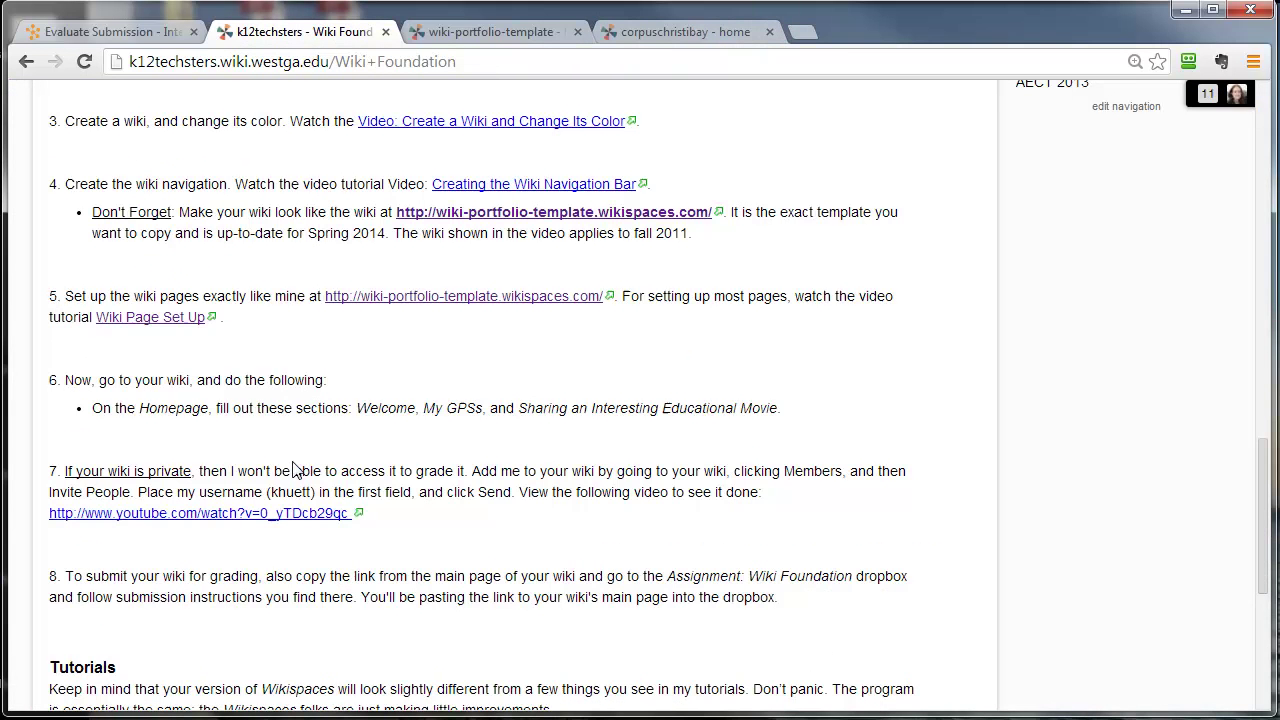